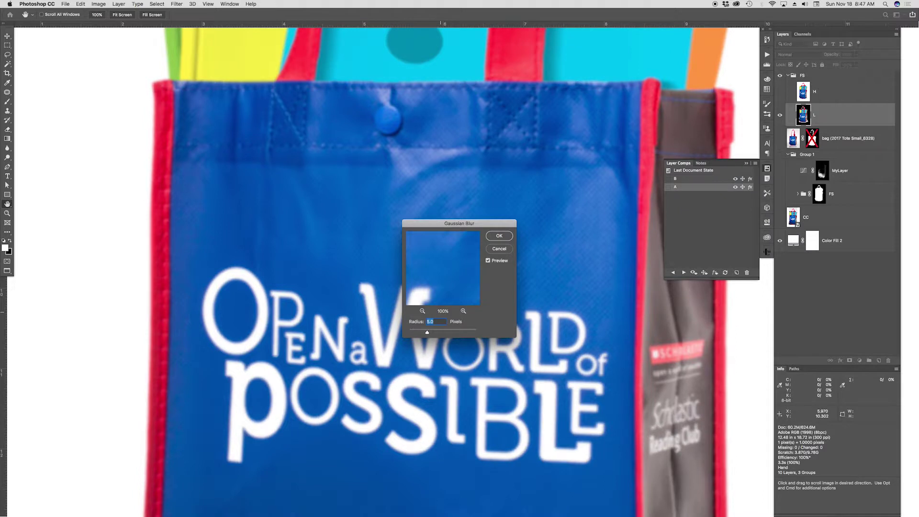
- Apply a 6-pixel Gaussian Blur to layer L, and make layer H visible and active
key("shift+Up")
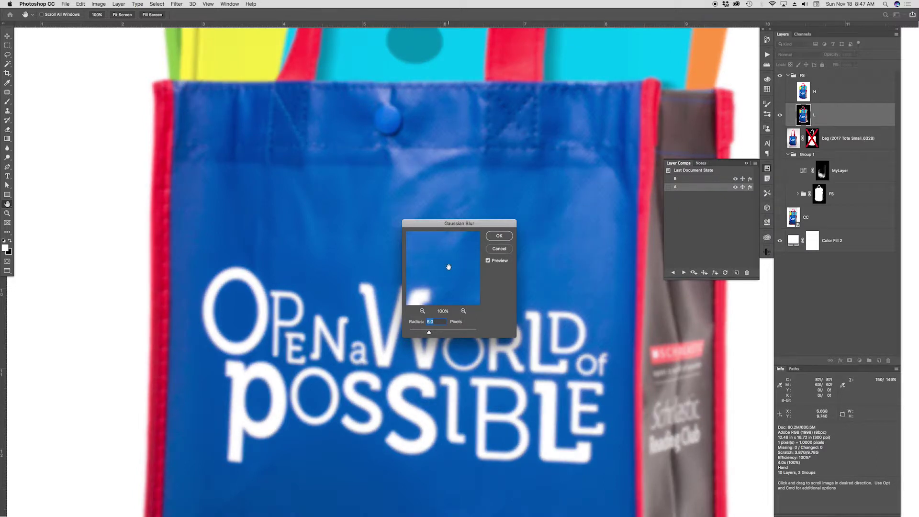
left_click(504, 236)
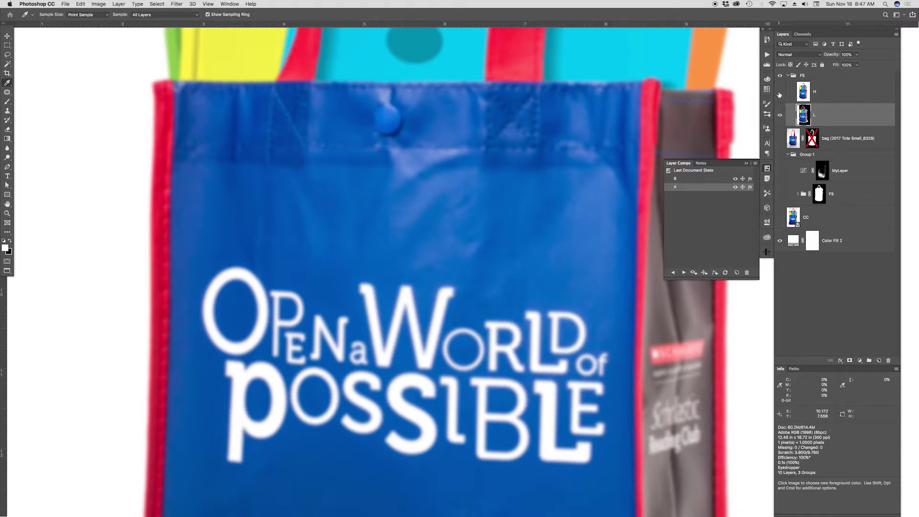
left_click(779, 94)
left_click(837, 96)
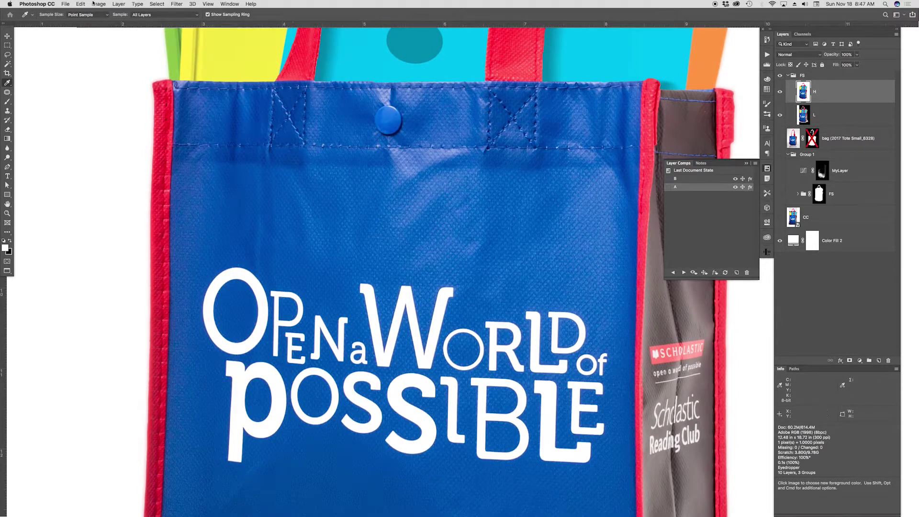
- Run Apply Image on layer H using layer L's RGB channel as source, Subtract blending, scale 2 and offset 128
left_click(99, 4)
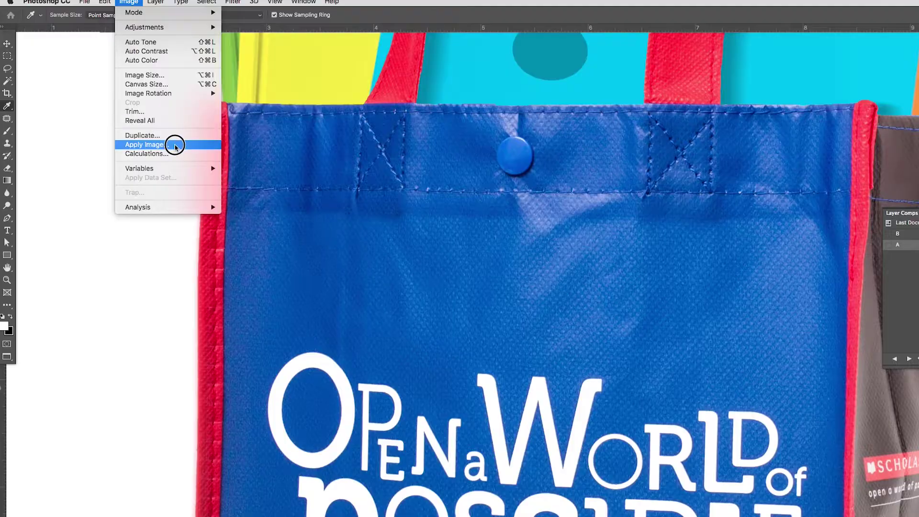
left_click(112, 111)
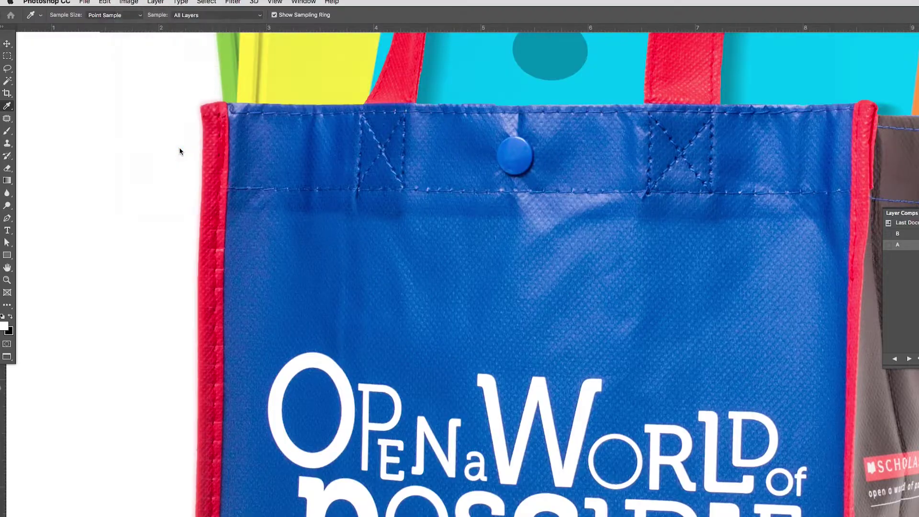
left_click(511, 86)
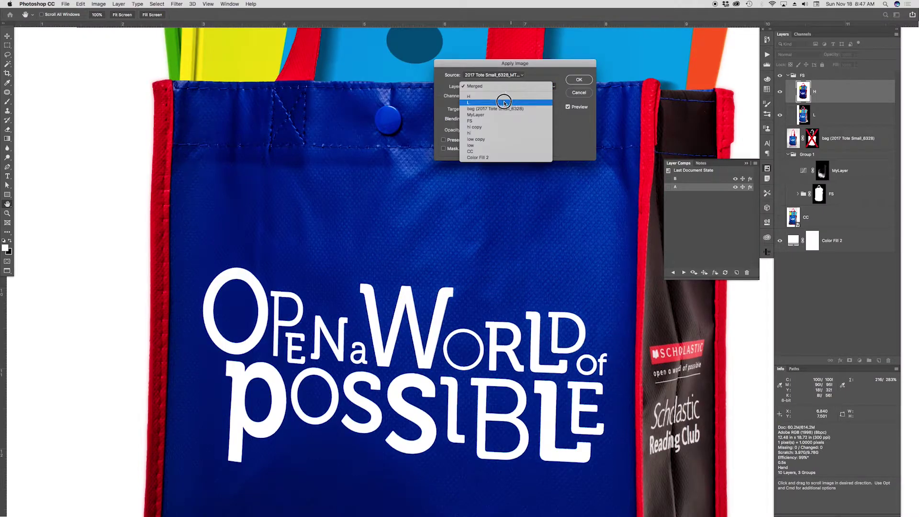
left_click(510, 102)
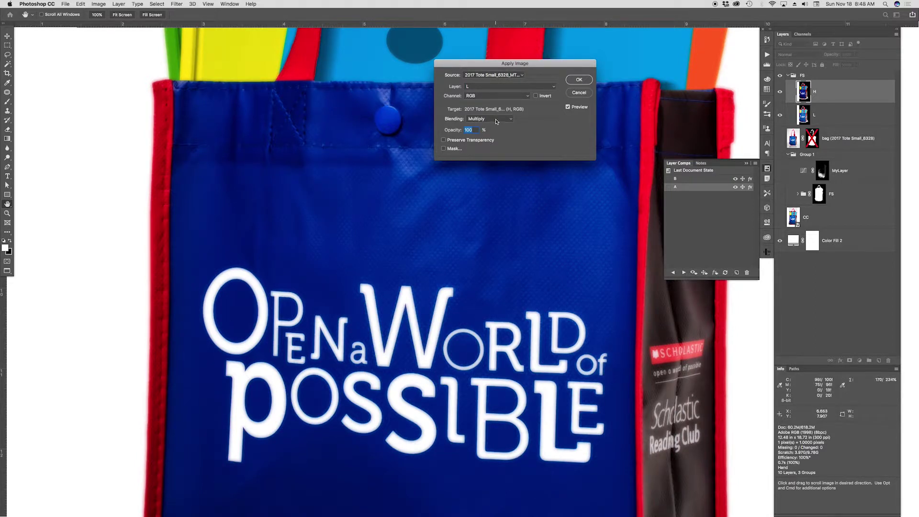
left_click(497, 121)
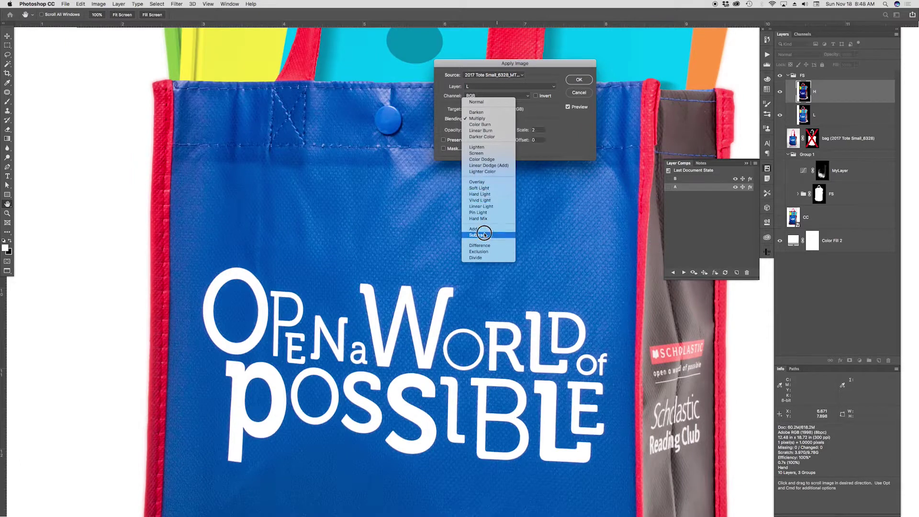
left_click(485, 235)
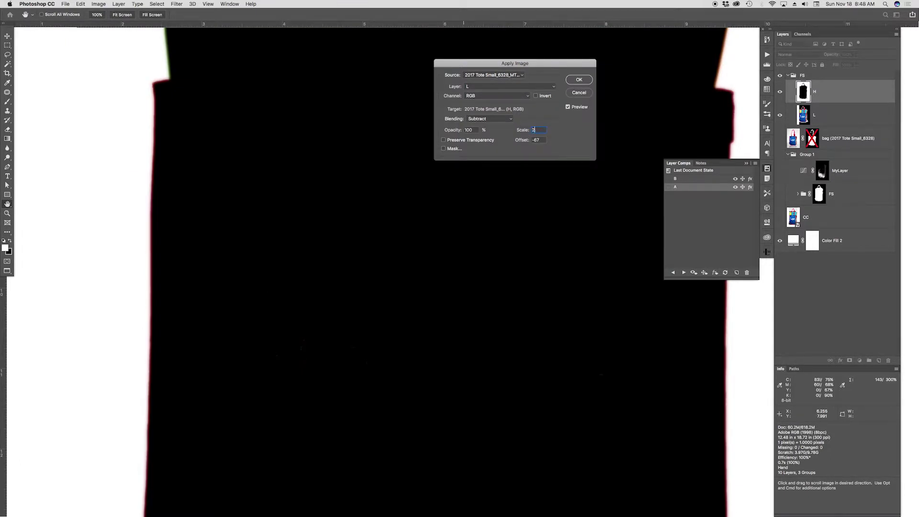
left_click(539, 140)
type("128")
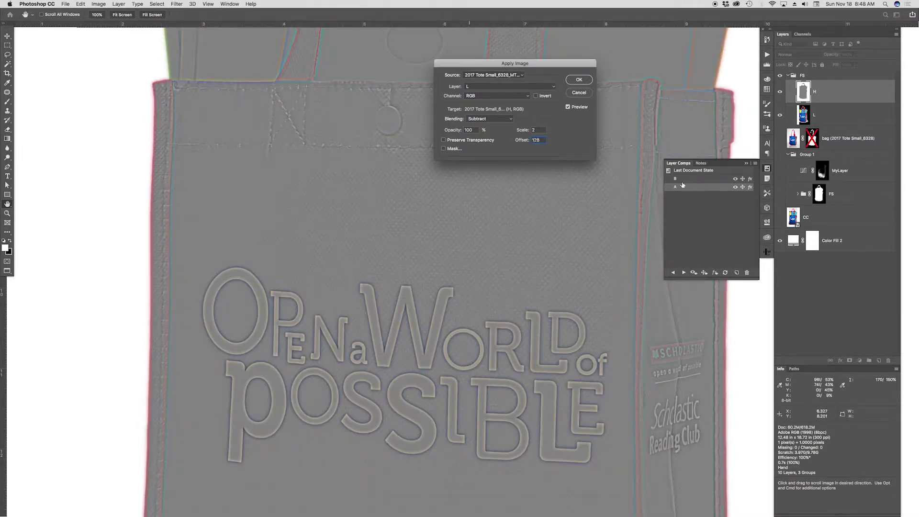
left_click(746, 163)
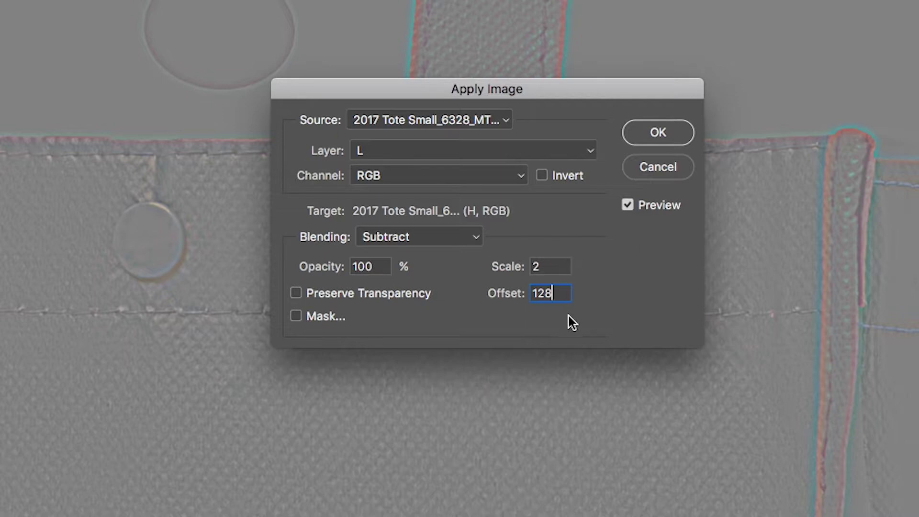
left_click(662, 128)
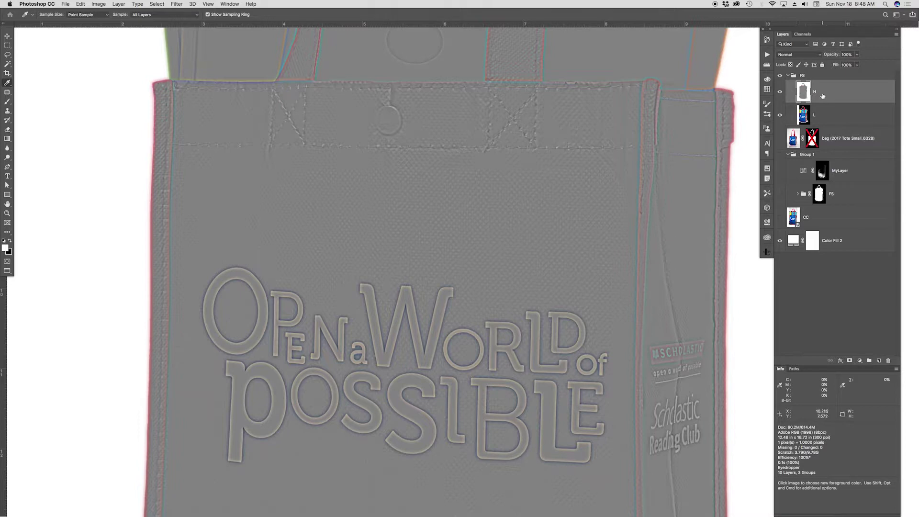
- Set the blend mode of layer H to Linear Light and collapse its group
left_click(781, 92)
left_click(783, 94)
left_click(799, 55)
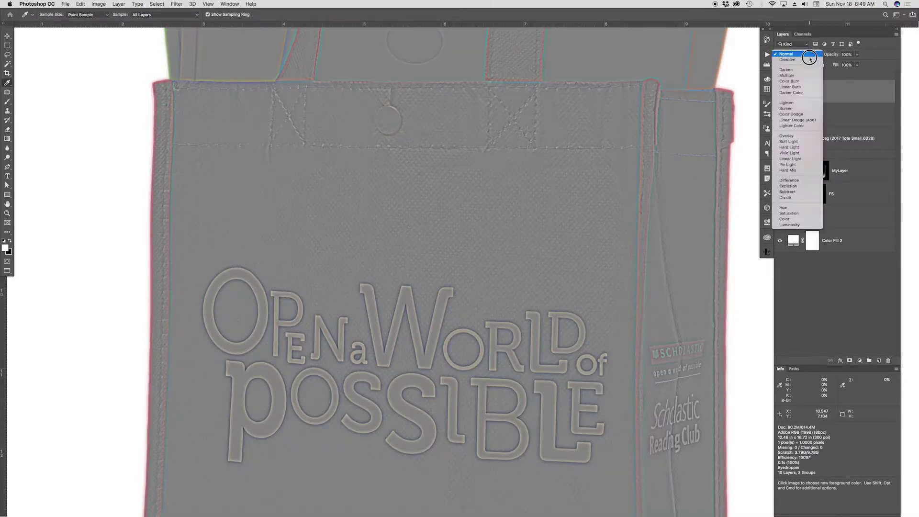
key("Escape")
key("BackSpace")
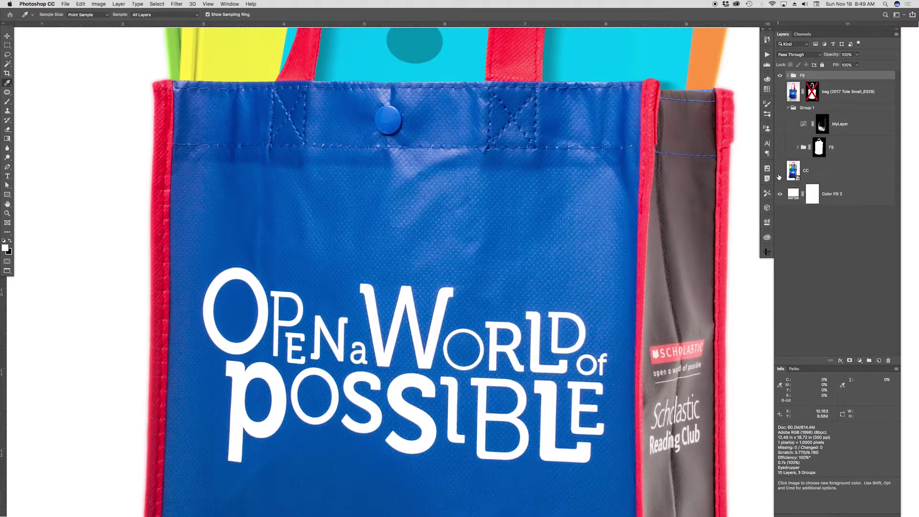
- Make the CC layer, Group 1 with its contents and the bag layer visible, and compare with the top FS group off and on
left_click_drag(780, 172, 780, 108)
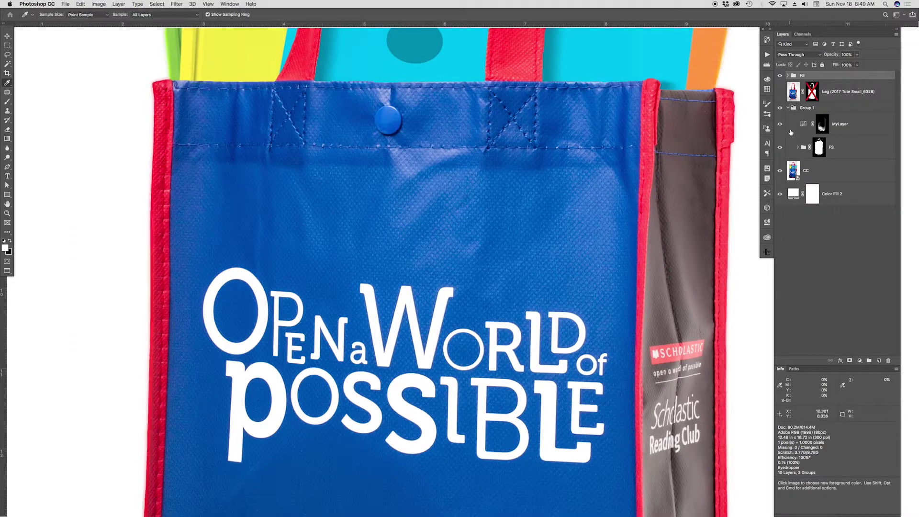
left_click(781, 93)
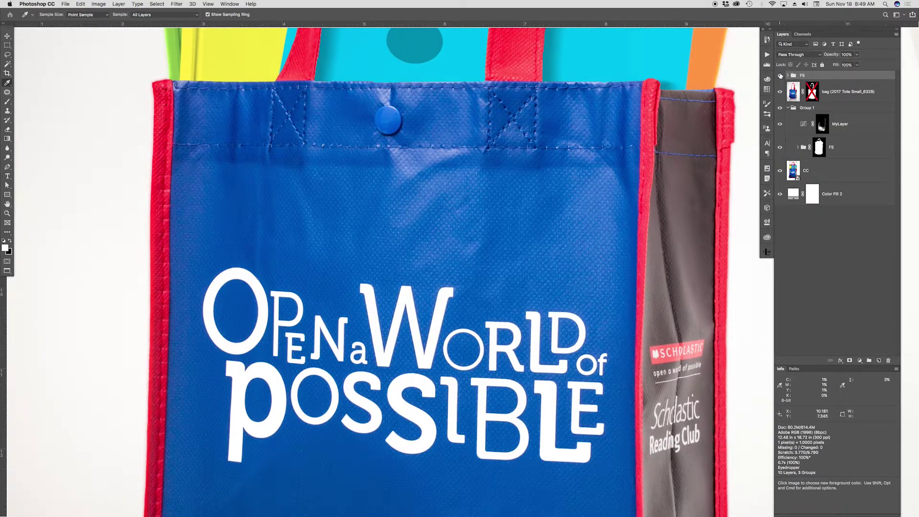
left_click(781, 77)
left_click(780, 77)
- Expand the top FS group and mark it with a red colour label
left_click(787, 75)
left_click(804, 115)
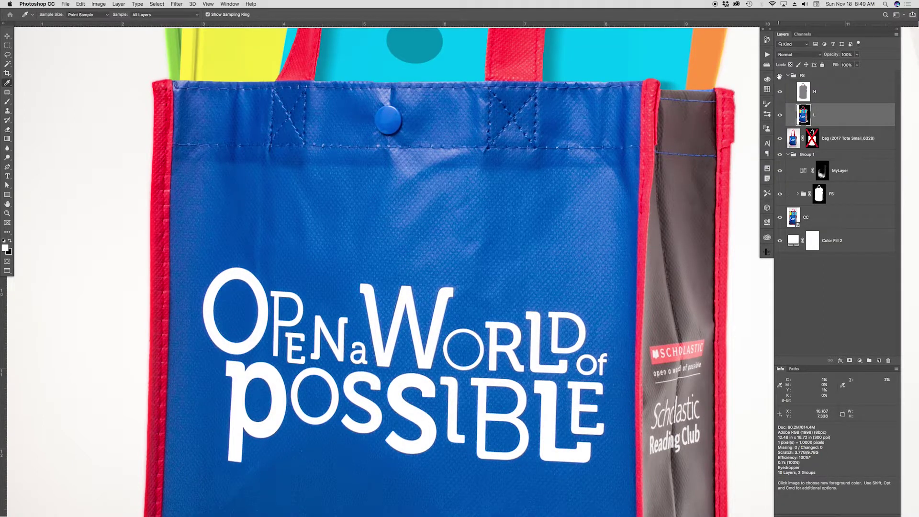
left_click(780, 76)
left_click(780, 76)
- Duplicate layer H and set the copy's blend mode to Normal
left_click(849, 91)
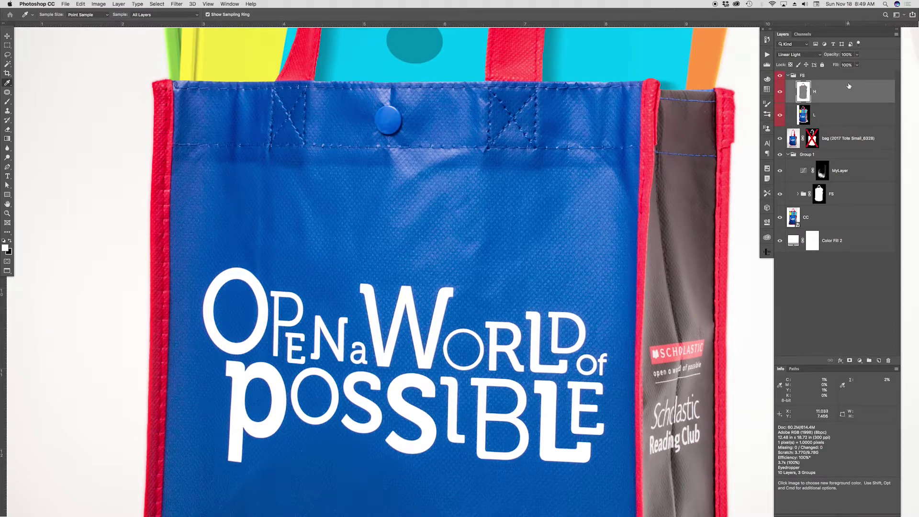
key("super+j")
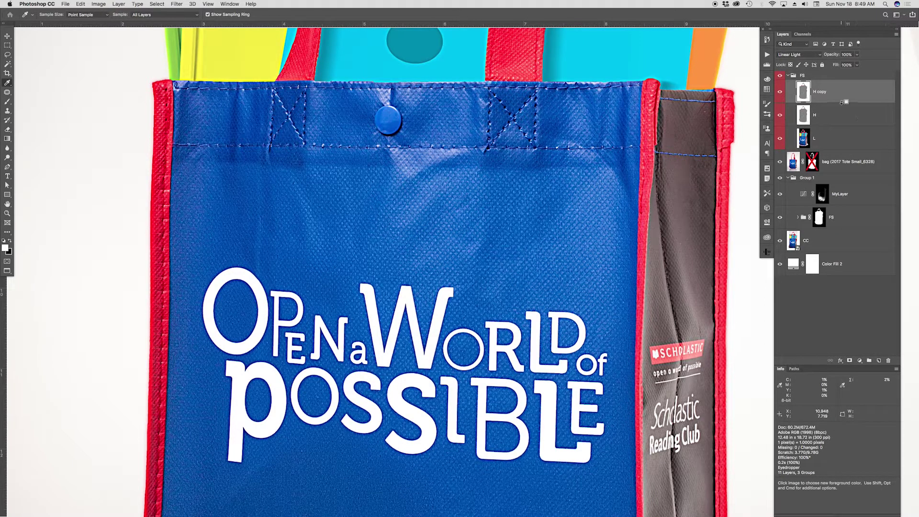
left_click(800, 55)
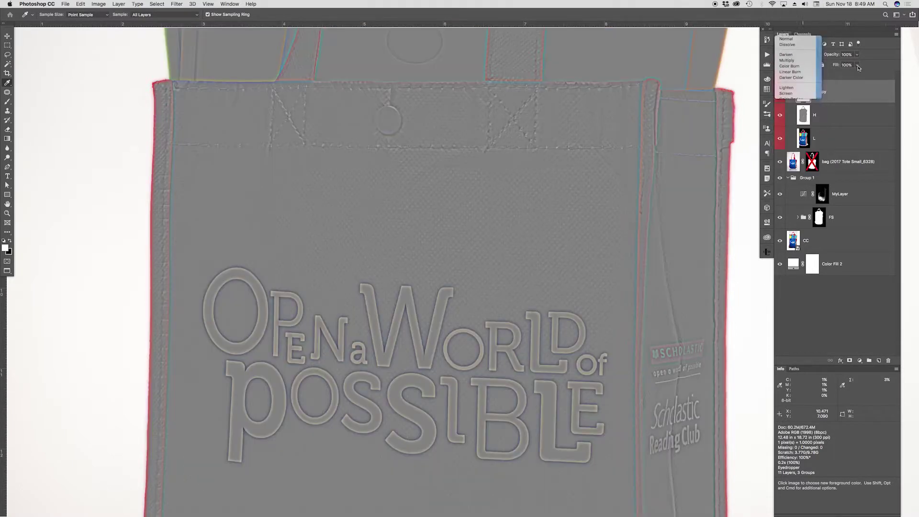
left_click(856, 69)
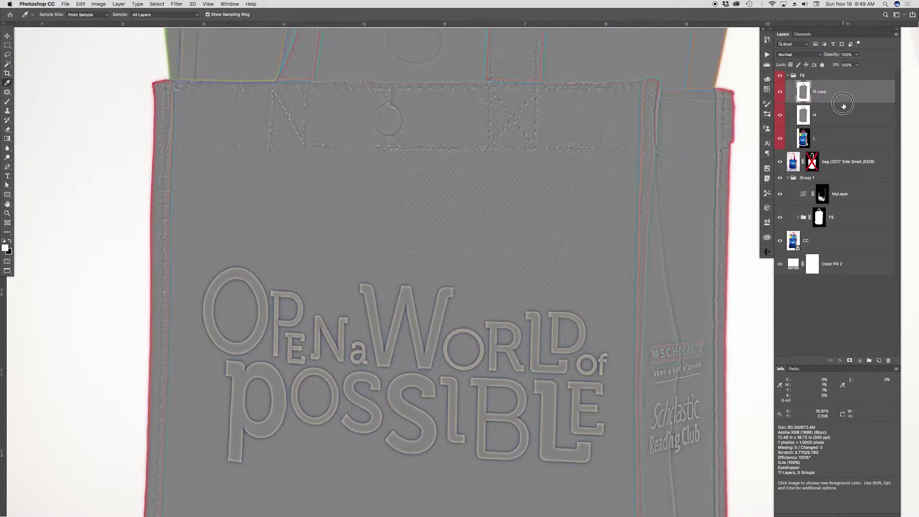
- Clip H copy to layer H and toggle the copy's visibility to compare
left_click(845, 103, "alt")
left_click(780, 92)
left_click(781, 92)
left_click(839, 114)
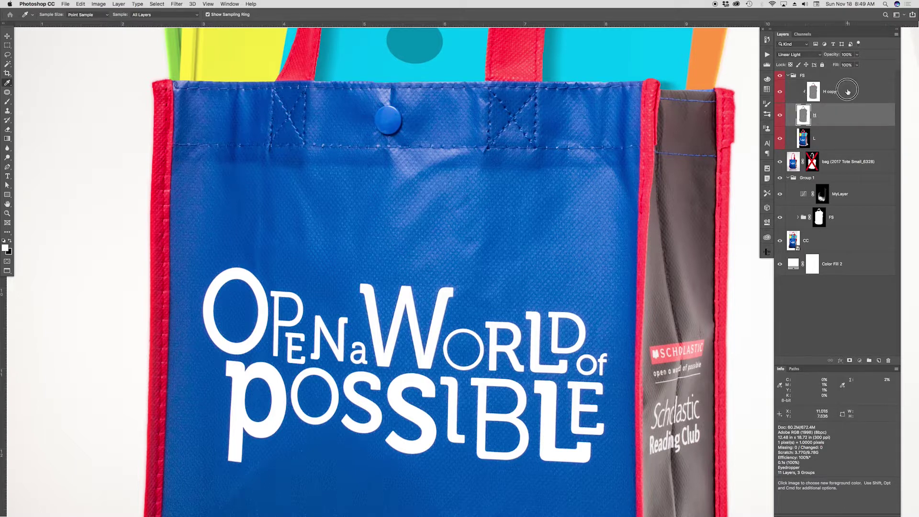
left_click(849, 94)
- Duplicate layer L as L copy and clip the duplicate to layer L
left_click(844, 138)
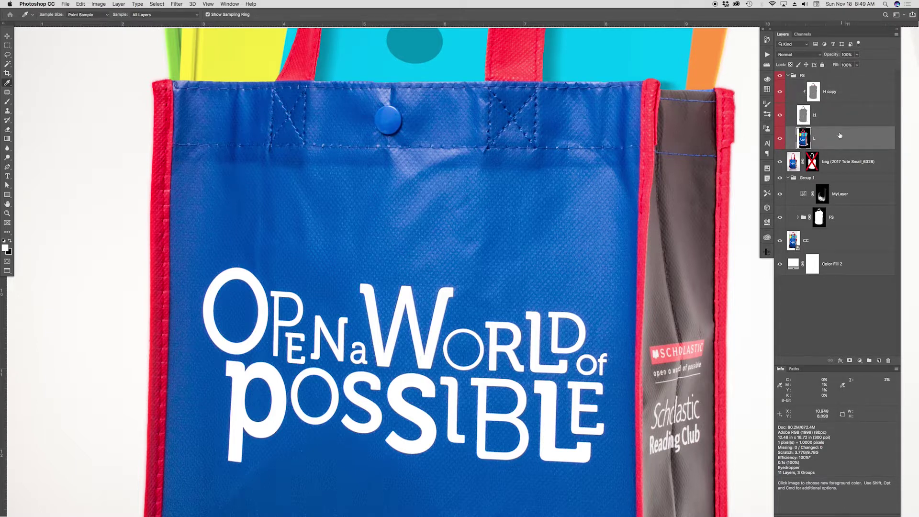
right_click(844, 140)
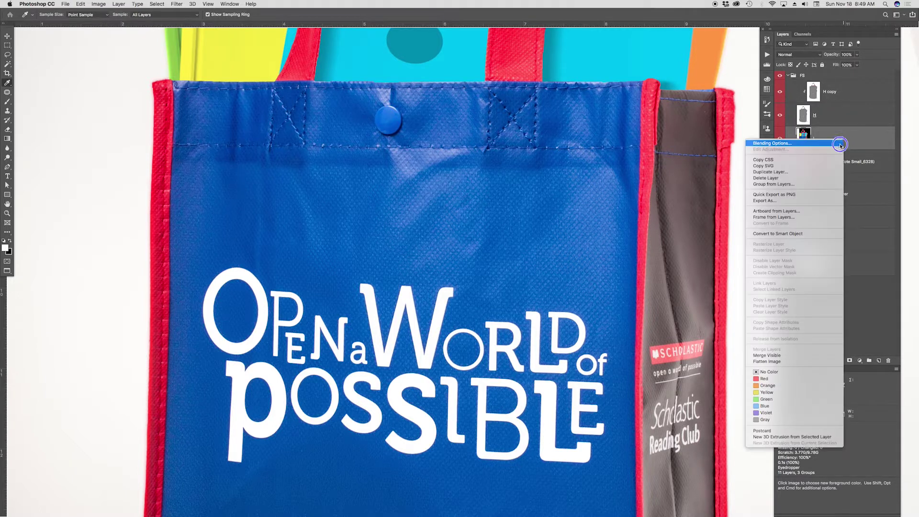
left_click(810, 169)
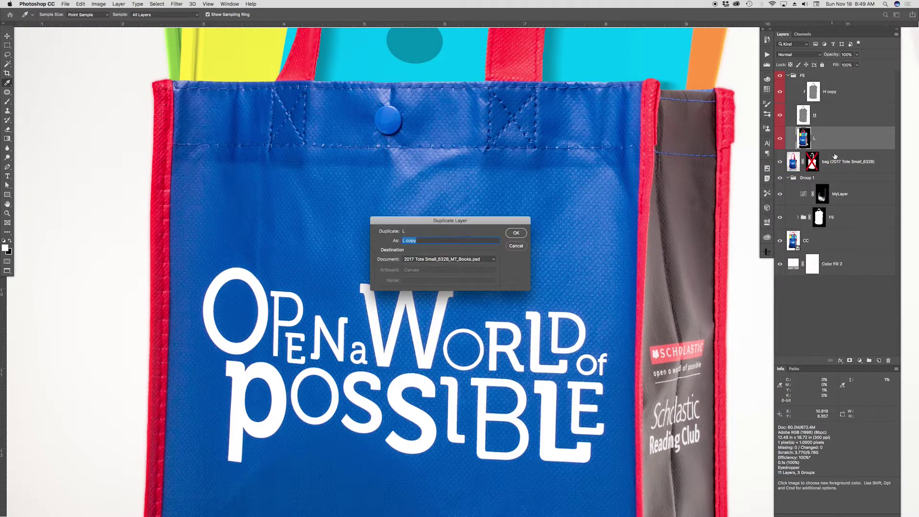
left_click(520, 233)
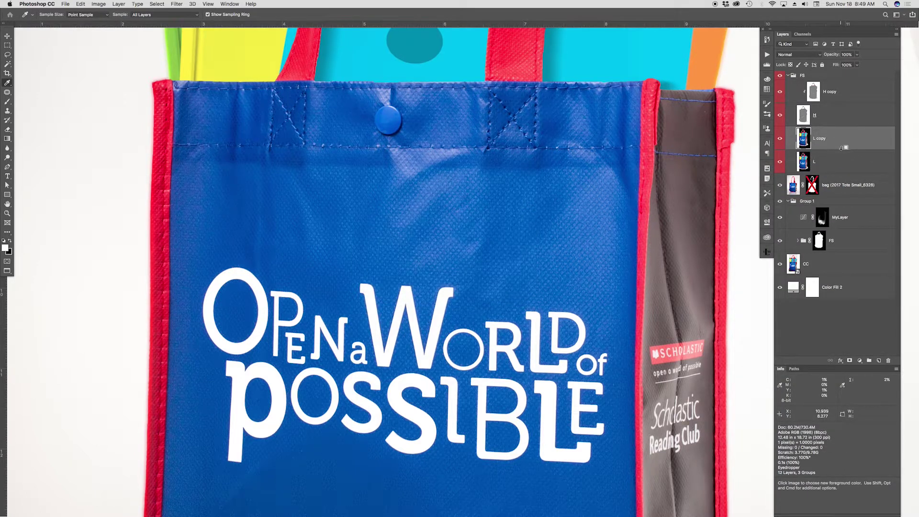
left_click(851, 149, "alt")
- Fully lock the original layers L and H, and ready the Lasso tool on L copy
left_click(834, 166)
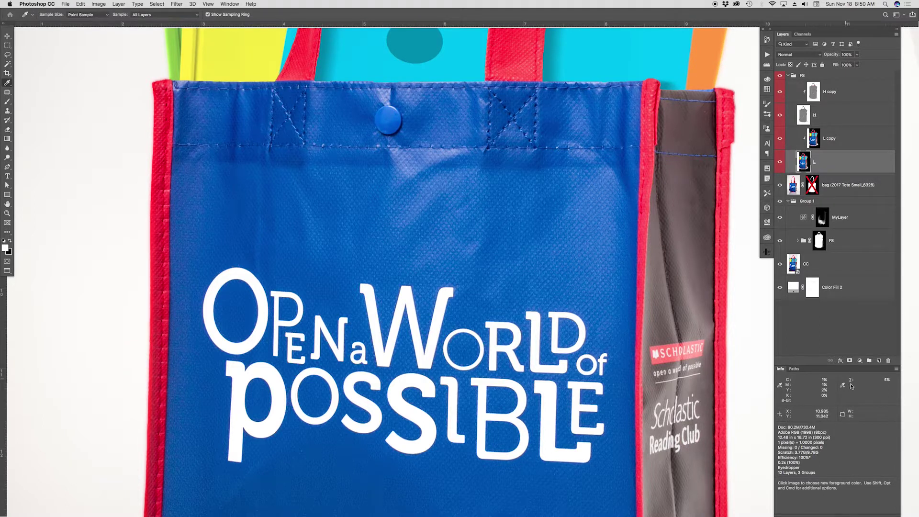
left_click(845, 114)
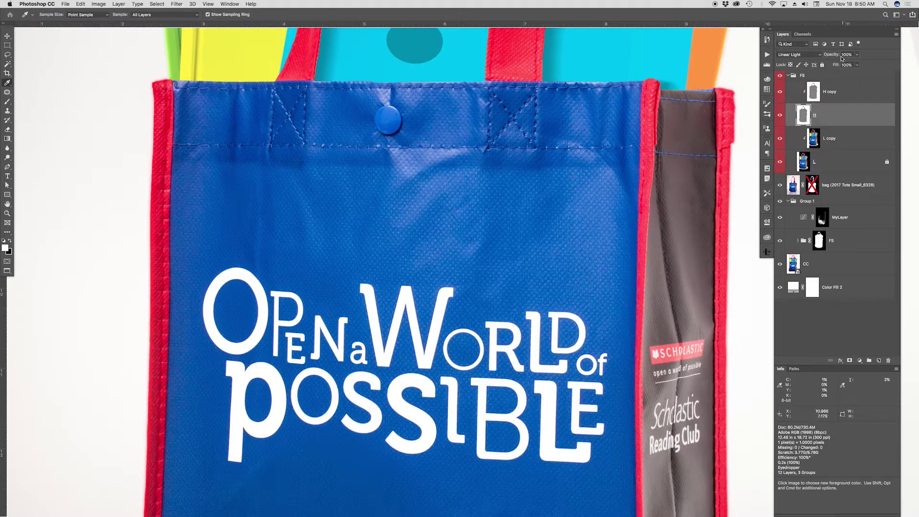
left_click(823, 65)
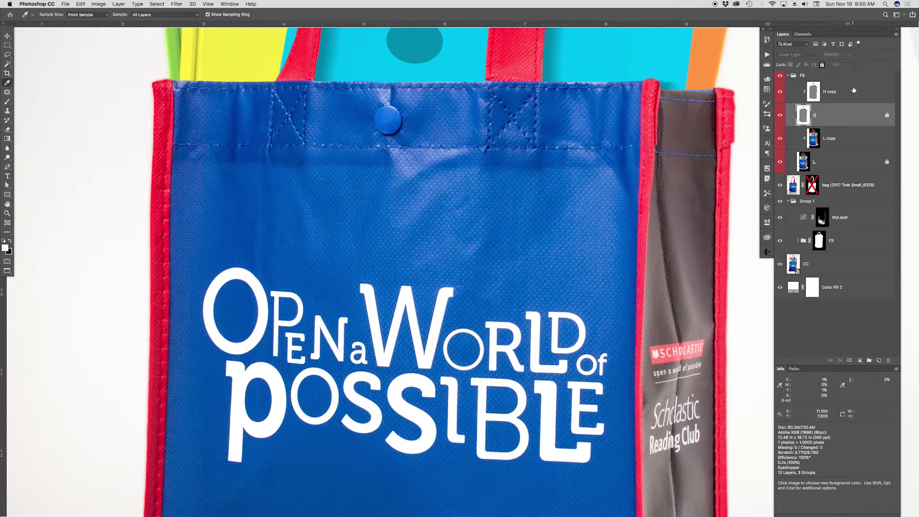
key("alt+bracketleft")
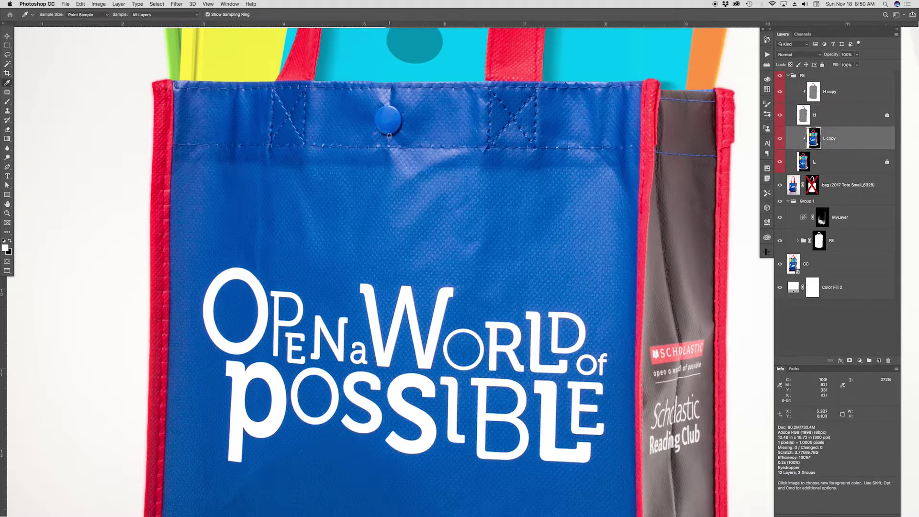
key("l")
mouse_move(431, 170)
left_mouse_down()
mouse_move(369, 181)
mouse_move(431, 170)
left_mouse_up()
key("q")
key("q")
key("super+d")
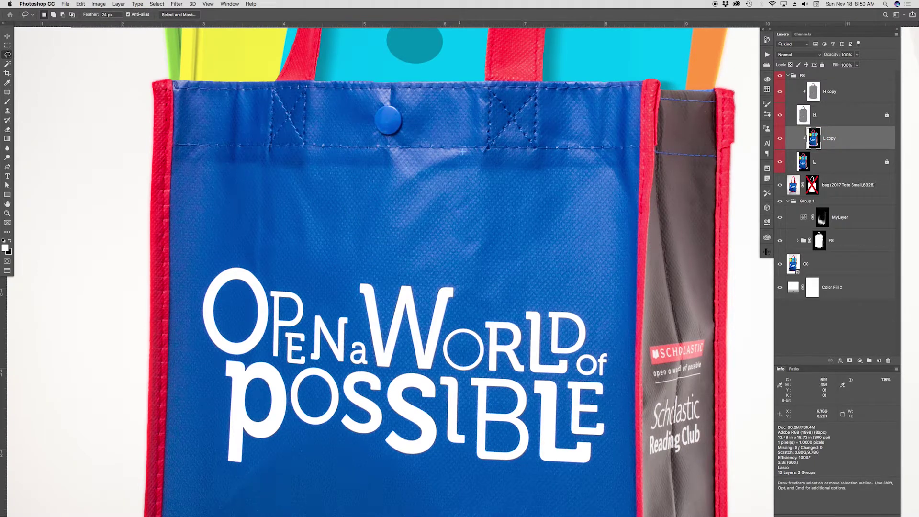
- Lasso the bright wrinkle just below the bag's snap button with a 24 px feather and check the selection in Quick Mask
mouse_move(467, 154)
left_mouse_down()
mouse_move(378, 148)
mouse_move(401, 181)
mouse_move(417, 152)
mouse_move(383, 151)
left_mouse_up()
key("q")
key("q")
- Soften the selected wrinkle on L copy with Gaussian Blur, adjusting the radius by eye
left_click(177, 4)
mouse_move(195, 113)
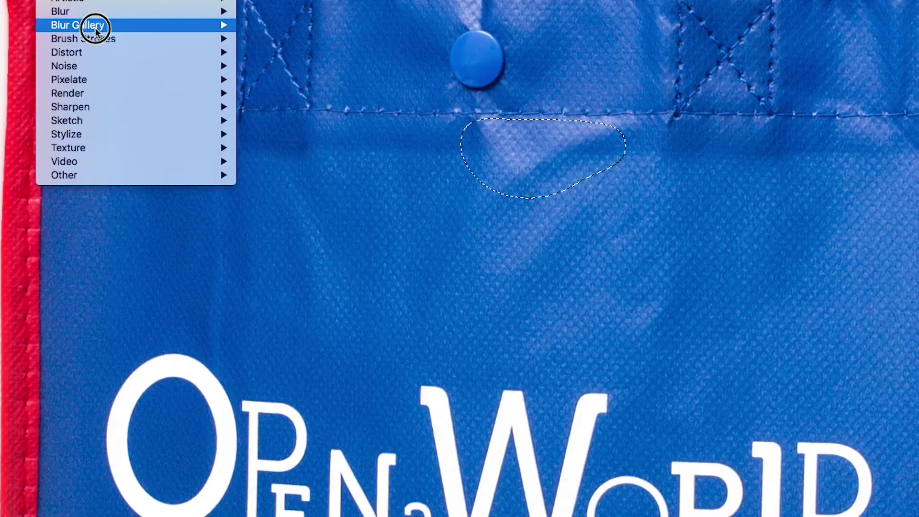
mouse_move(207, 96)
left_click(338, 67)
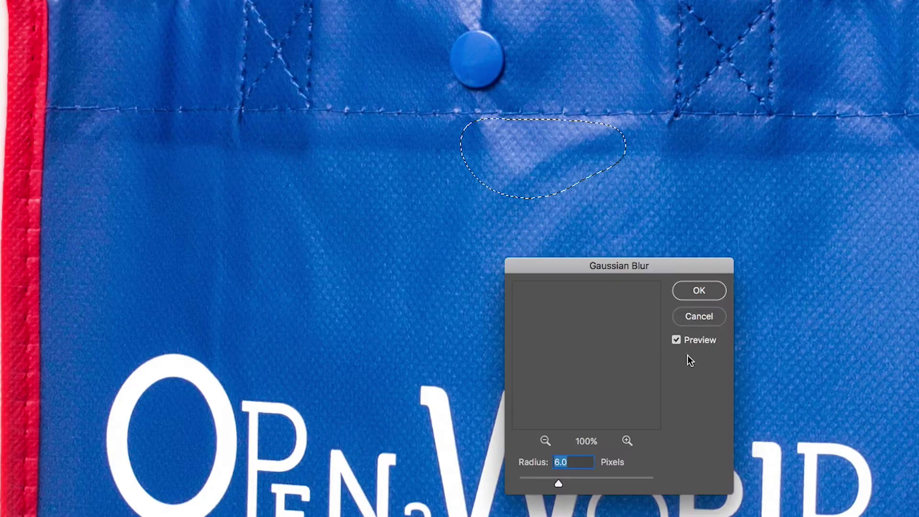
left_click_drag(558, 483, 612, 484)
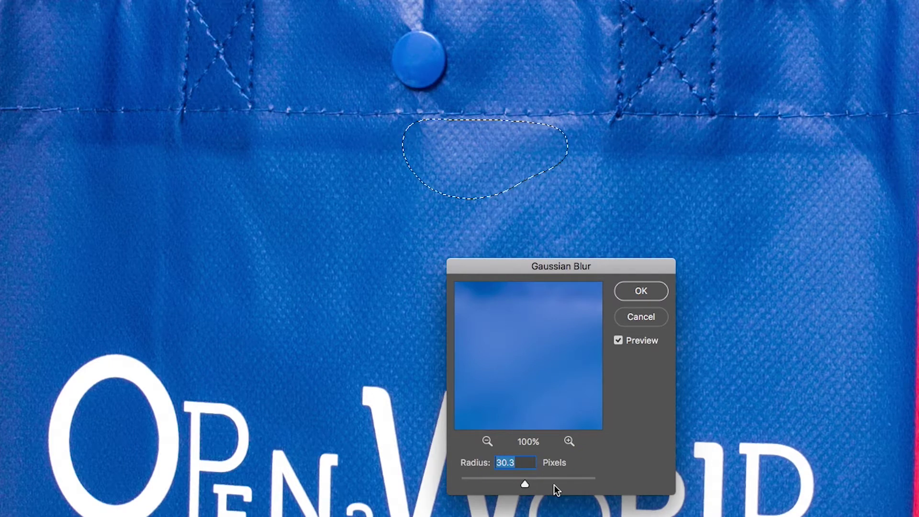
left_click_drag(525, 482, 480, 484)
key("Return")
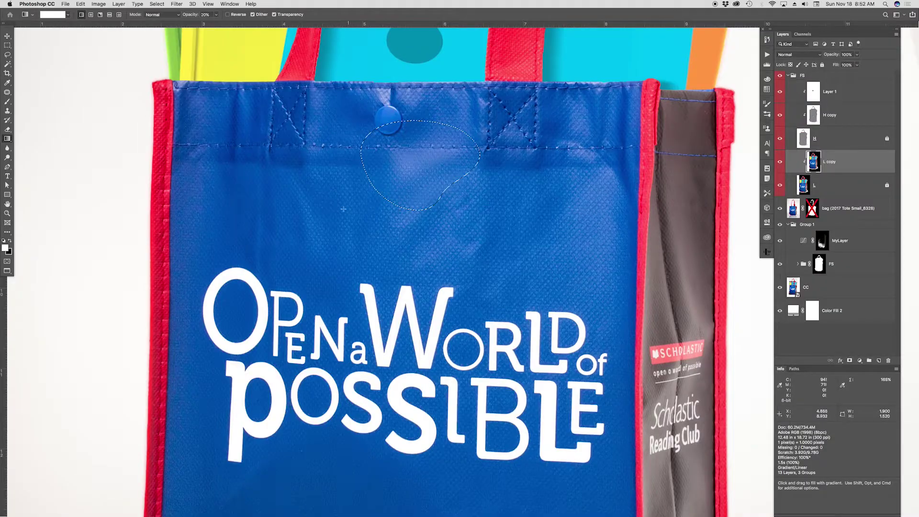
- Brush a blue sampled from the bag over the selected wrinkle on L copy, using Darken mode, 20% opacity and 50% flow
key("b")
left_click(400, 167, "alt")
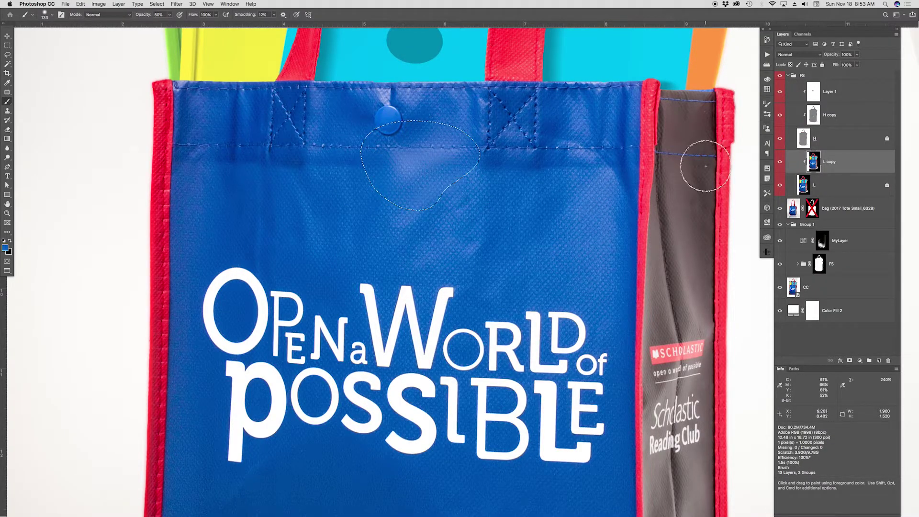
key("shift+alt+k")
key("2")
key("shift+5")
mouse_move(379, 162)
left_mouse_down()
mouse_move(379, 171)
mouse_move(470, 150)
mouse_move(412, 134)
mouse_move(388, 157)
mouse_move(421, 144)
mouse_move(359, 154)
mouse_move(396, 175)
mouse_move(387, 175)
mouse_move(423, 176)
left_mouse_up()
- Sample another blue beside the wrinkle, clear the selection, and darken the bright patches across the bag's upper front
left_click(388, 175, "alt")
key("super+d")
mouse_move(334, 171)
left_mouse_down()
mouse_move(522, 168)
mouse_move(396, 163)
mouse_move(573, 154)
left_mouse_up()
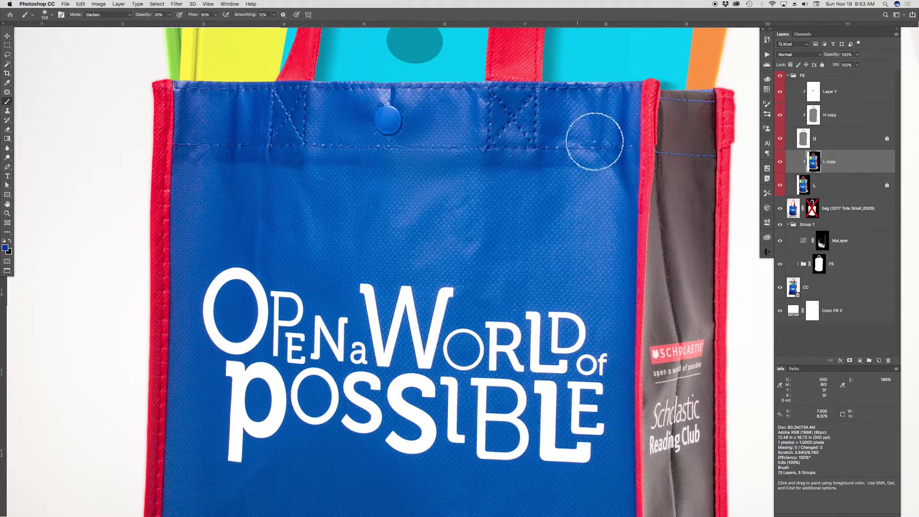
- Compare the bag with the FS group hidden and shown
left_click(780, 75)
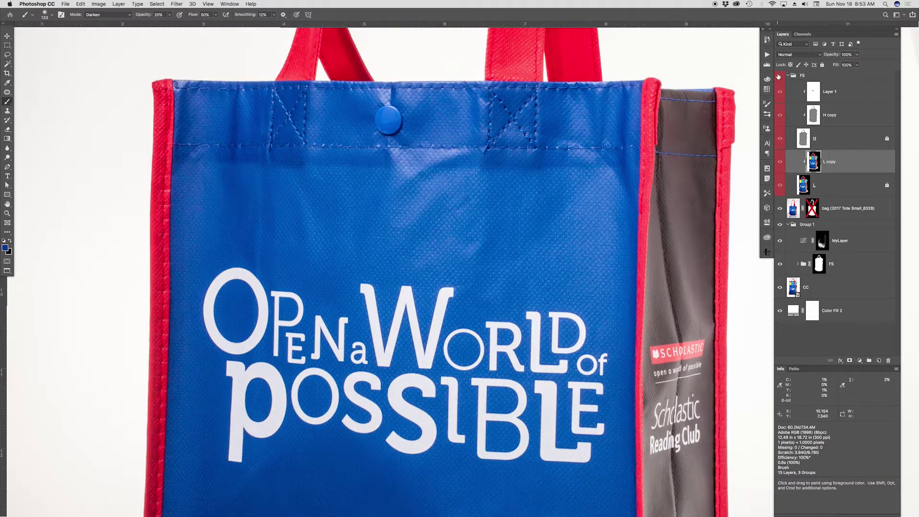
left_click(780, 75)
left_click(780, 76)
left_click(780, 76)
- Lasso a narrow strip of L copy where the grey side meets the red trim, and copy it to a new layer clipped above
mouse_move(670, 166)
left_mouse_down()
mouse_move(643, 298)
mouse_move(646, 316)
mouse_move(676, 342)
mouse_move(691, 338)
mouse_move(693, 221)
mouse_move(666, 103)
mouse_move(647, 256)
mouse_move(647, 306)
left_mouse_up()
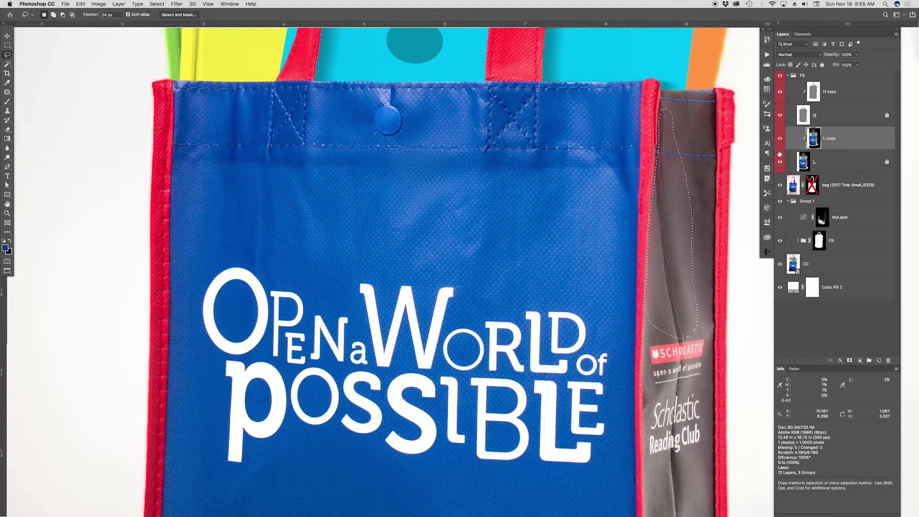
key("super+d")
left_click_drag(747, 205, 571, 206)
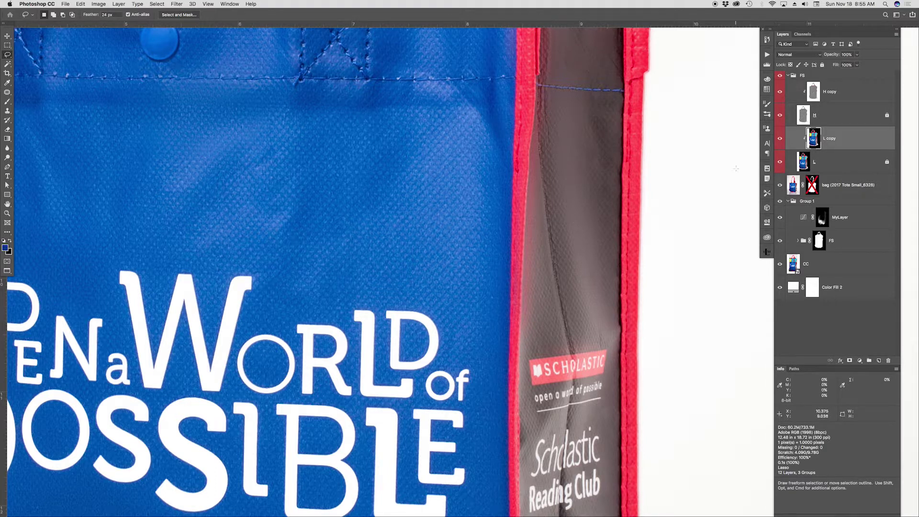
mouse_move(526, 119)
left_mouse_down()
mouse_move(540, 240)
mouse_move(531, 345)
mouse_move(520, 359)
mouse_move(512, 330)
mouse_move(527, 104)
left_mouse_up()
left_click(830, 163)
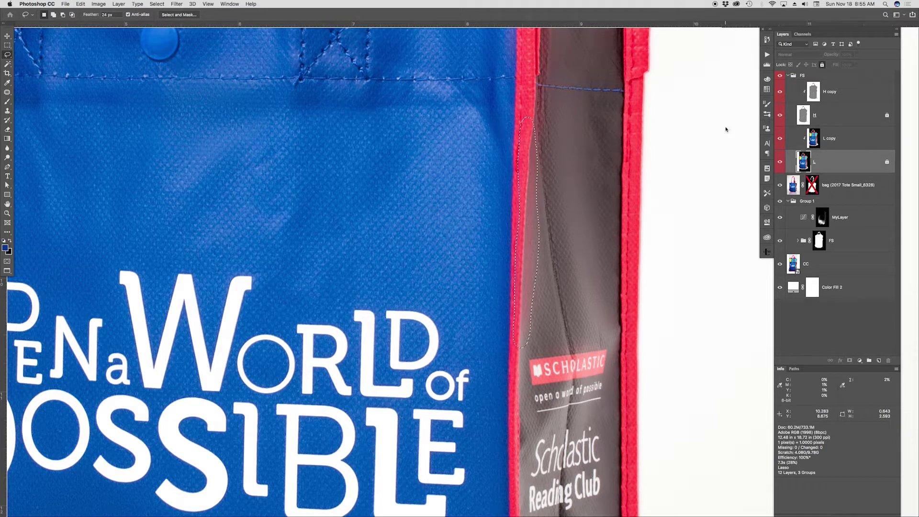
left_click(854, 133)
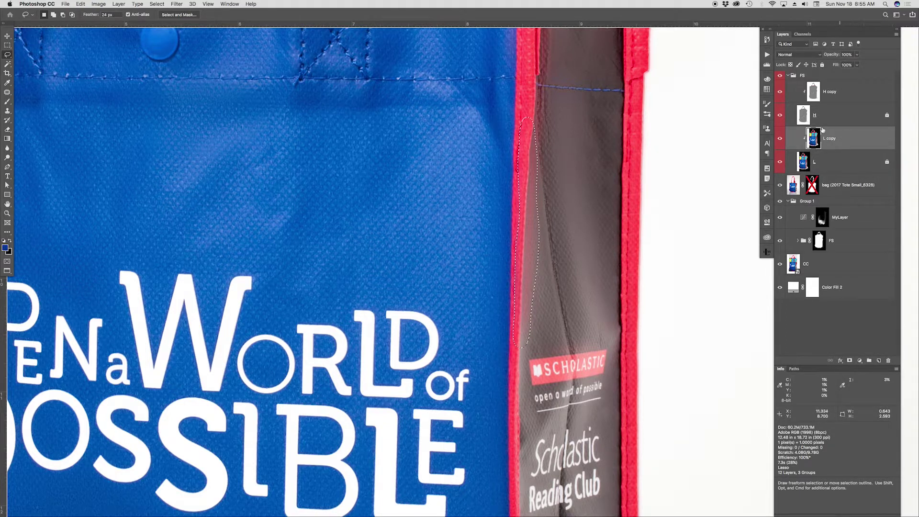
key("super+c")
key("super+v")
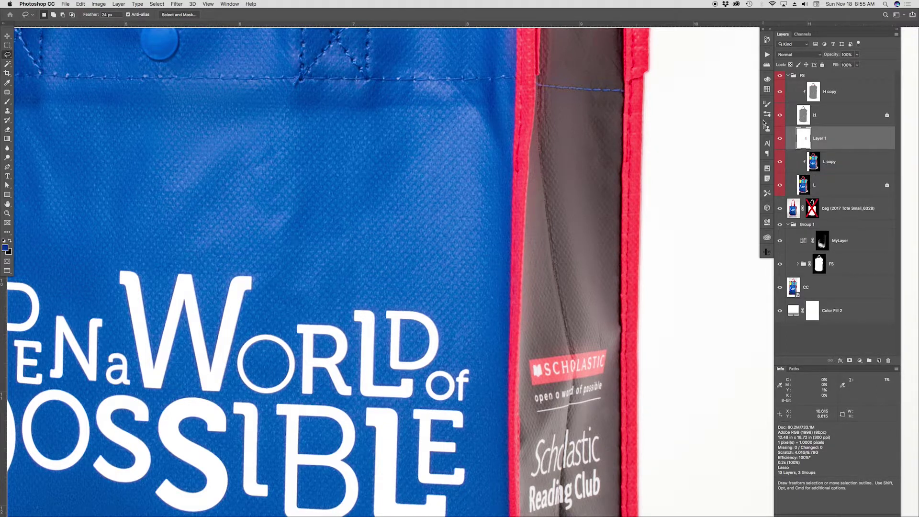
left_click(850, 150, "alt")
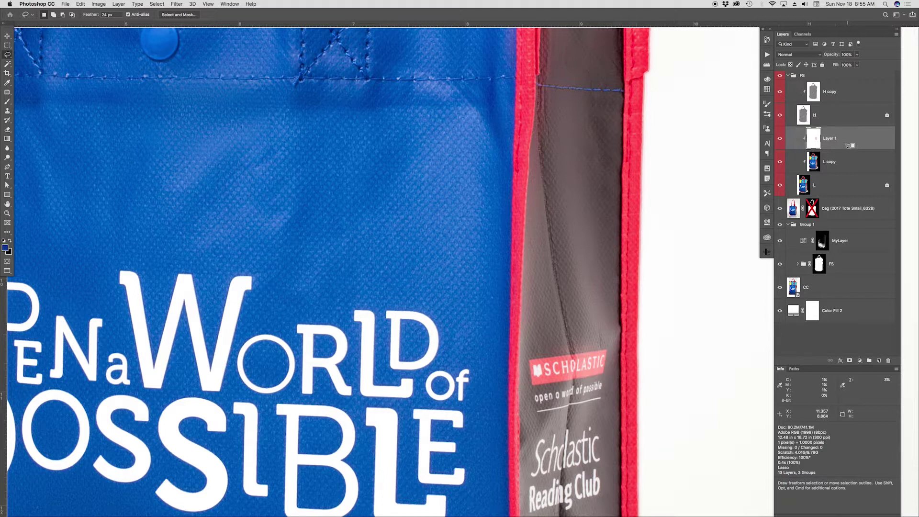
- Compare the side panel with the clipped Layer 1 hidden and shown, and delete that layer
left_click(780, 138)
left_click(779, 138)
left_click(779, 138)
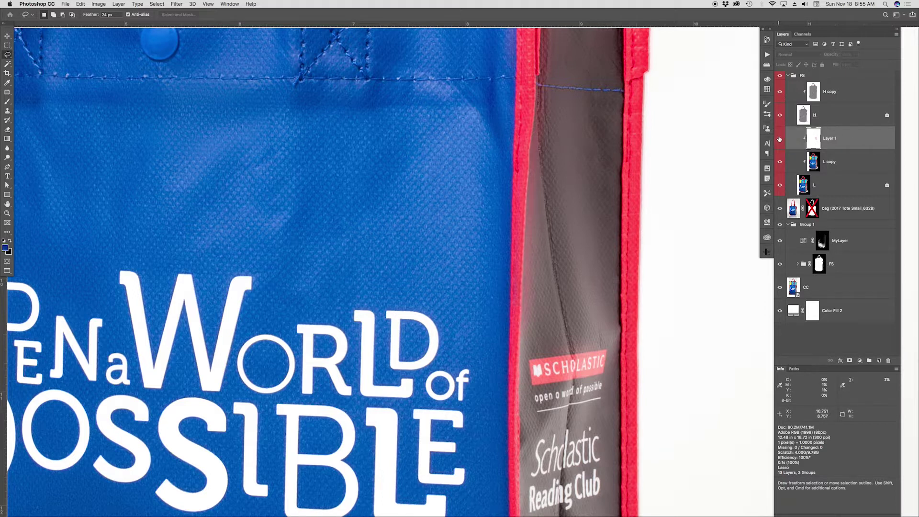
left_click(780, 138)
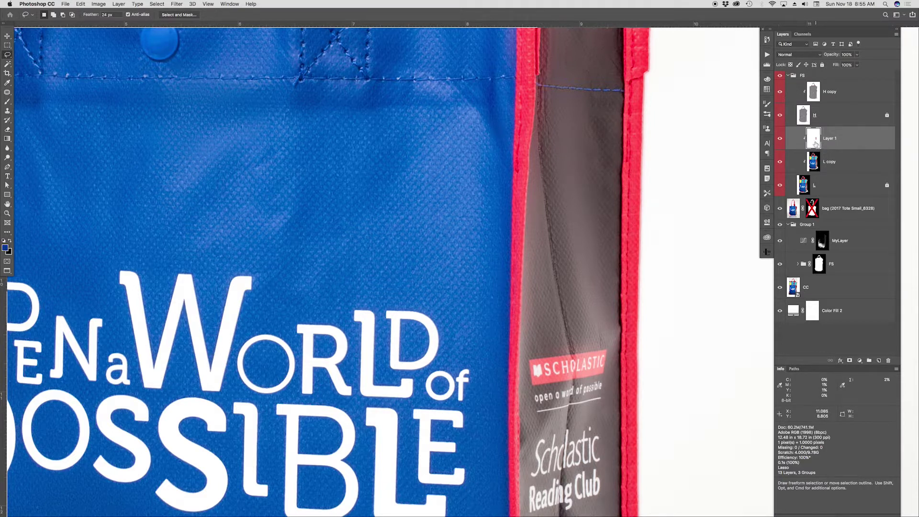
left_click(779, 139)
left_click(779, 139)
key("BackSpace")
- Lasso the wrinkled patches on the blue front and beside the strap stitching on L copy with a 24 px feather, clearing each selection when done
scroll(688, 208, "down", 5)
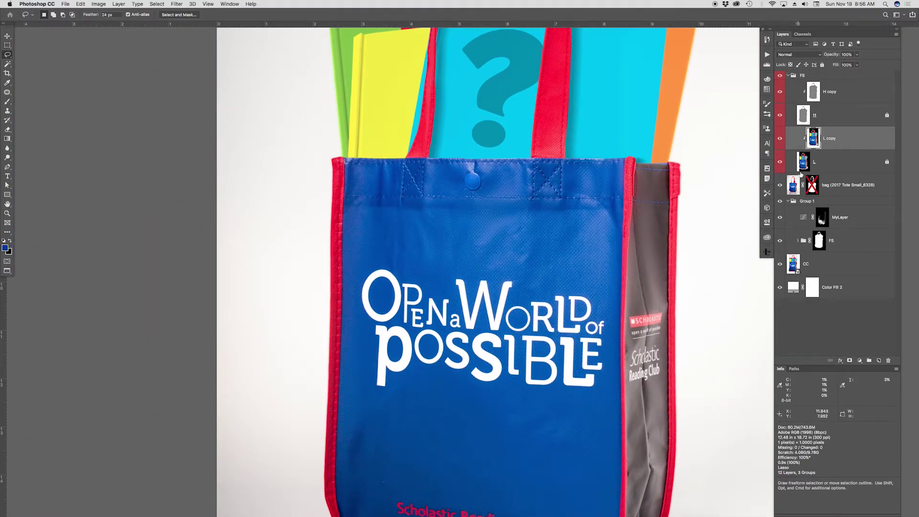
mouse_move(542, 230)
left_mouse_down()
mouse_move(485, 221)
mouse_move(466, 260)
mouse_move(486, 275)
mouse_move(555, 272)
left_mouse_up()
left_click_drag(472, 218, 477, 215)
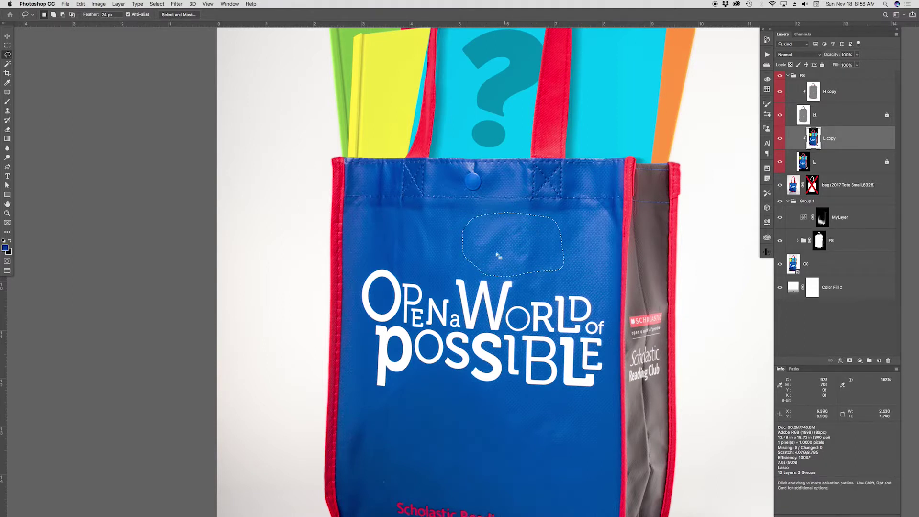
mouse_move(412, 212)
left_mouse_down()
mouse_move(413, 262)
mouse_move(388, 219)
mouse_move(388, 264)
left_mouse_up()
mouse_move(394, 167)
left_mouse_down()
mouse_move(363, 179)
mouse_move(378, 193)
mouse_move(395, 169)
left_mouse_up()
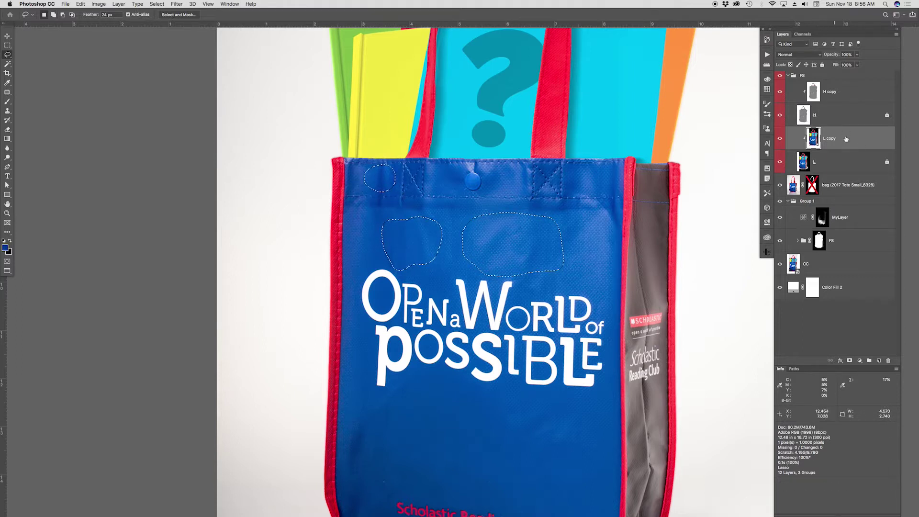
key("super+d")
mouse_move(412, 220)
left_mouse_down()
mouse_move(432, 205)
mouse_move(368, 203)
mouse_move(380, 220)
mouse_move(432, 206)
left_mouse_up()
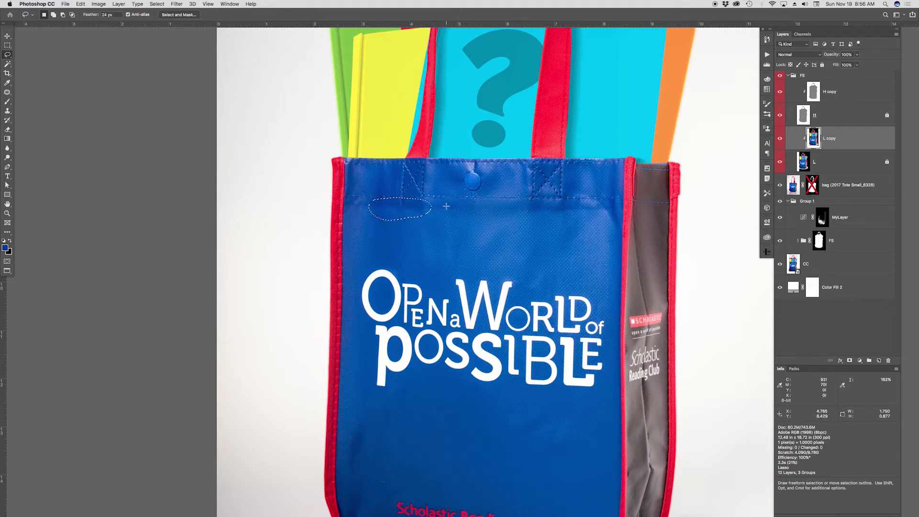
left_click(322, 446)
- Compare the bag before and after retouching, first with L copy hidden and shown, and in the finished version with the FS group
left_click(780, 138)
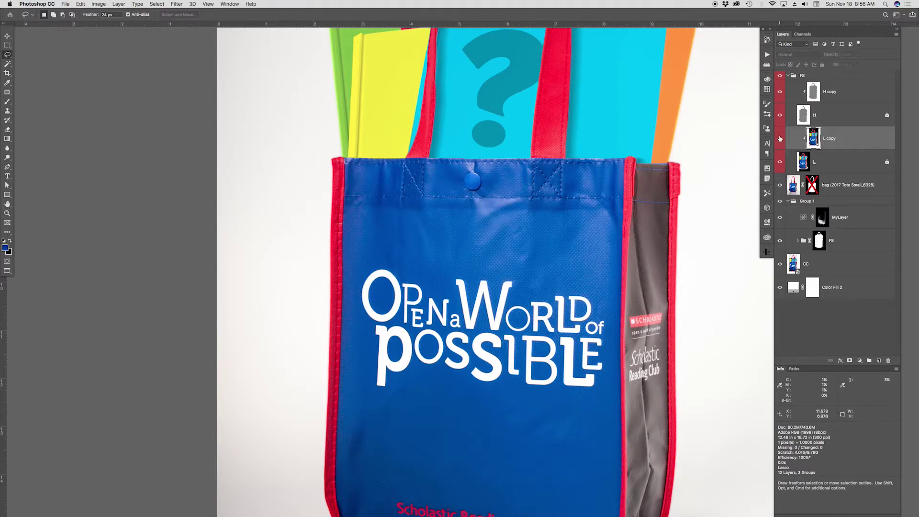
left_click(780, 139)
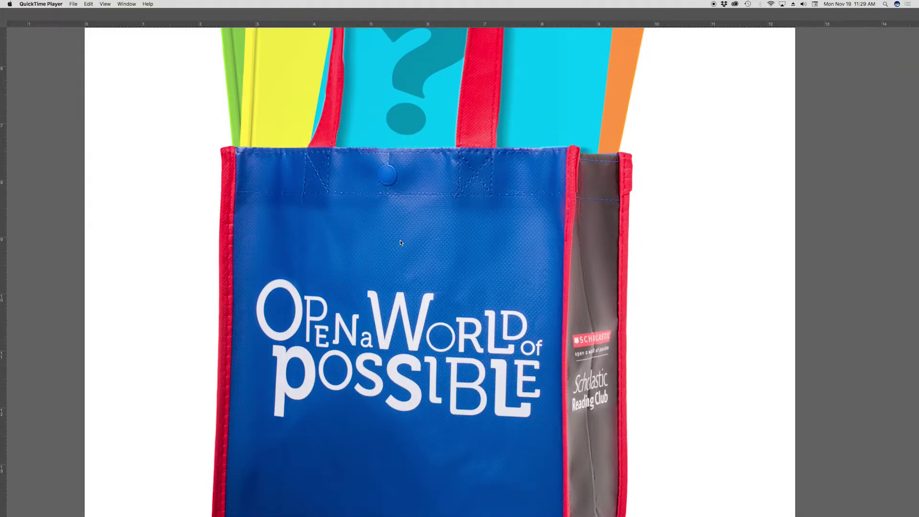
key("super+equal")
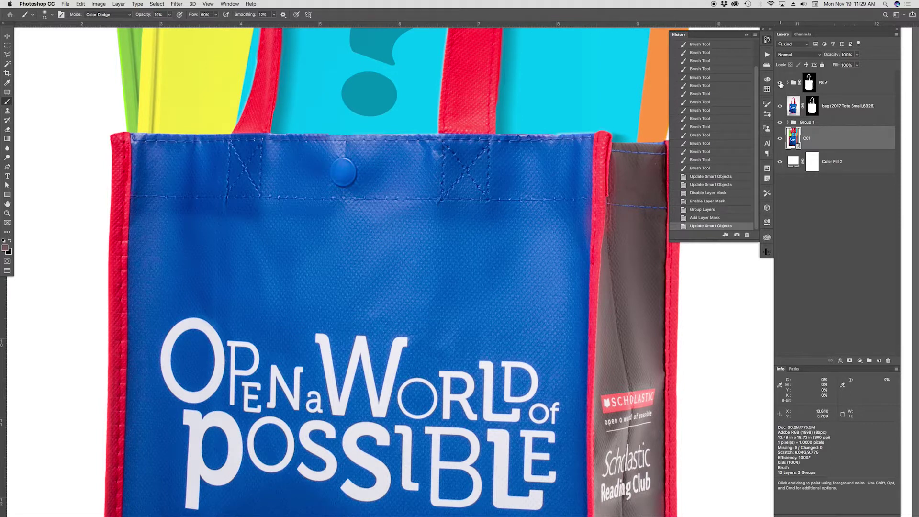
left_click(781, 83)
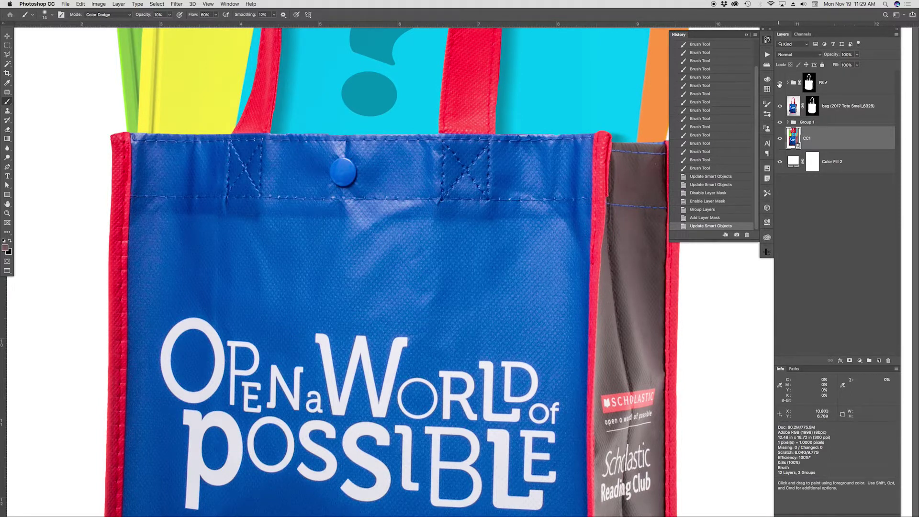
left_click(780, 83)
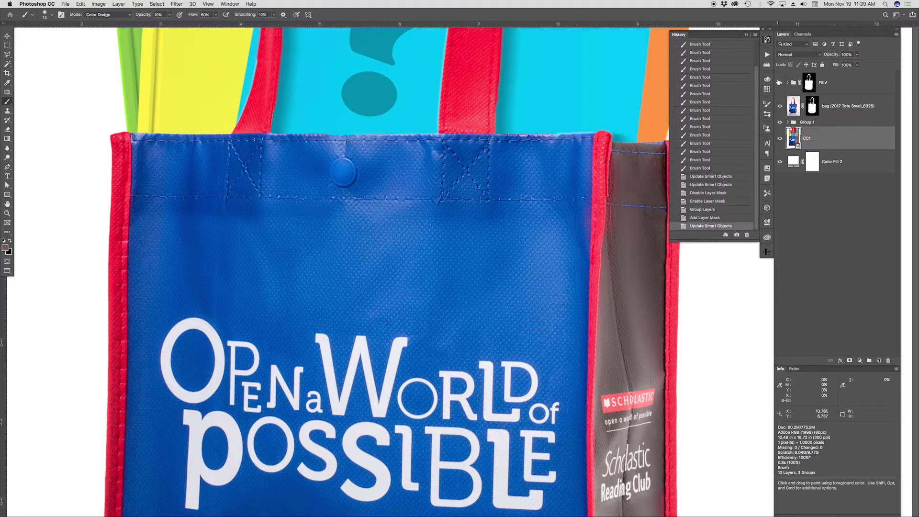
- Select H copy inside the FS group and lasso a clean fabric patch beside the snap button with a 6 px feather
left_click(788, 83)
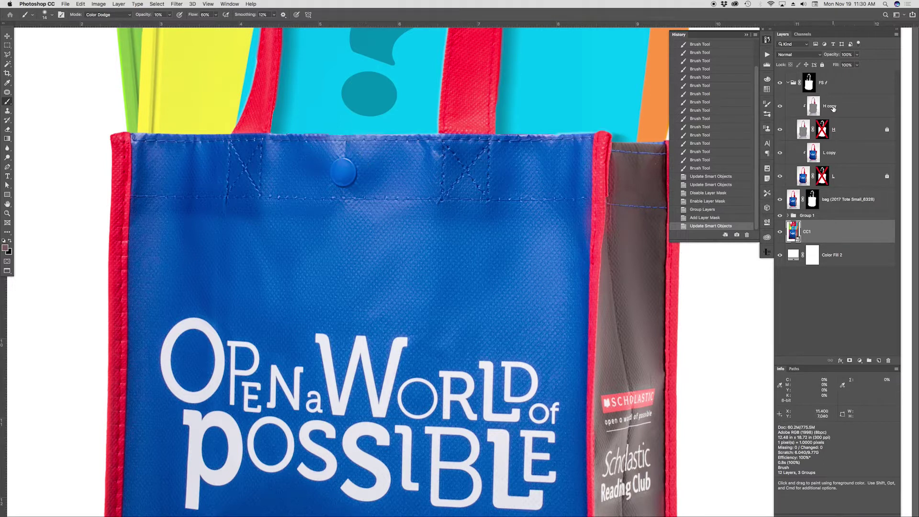
left_click(813, 109)
key("super+d")
key("l")
mouse_move(385, 166)
left_mouse_down()
mouse_move(401, 149)
mouse_move(392, 129)
mouse_move(364, 129)
mouse_move(379, 173)
mouse_move(384, 166)
left_mouse_up()
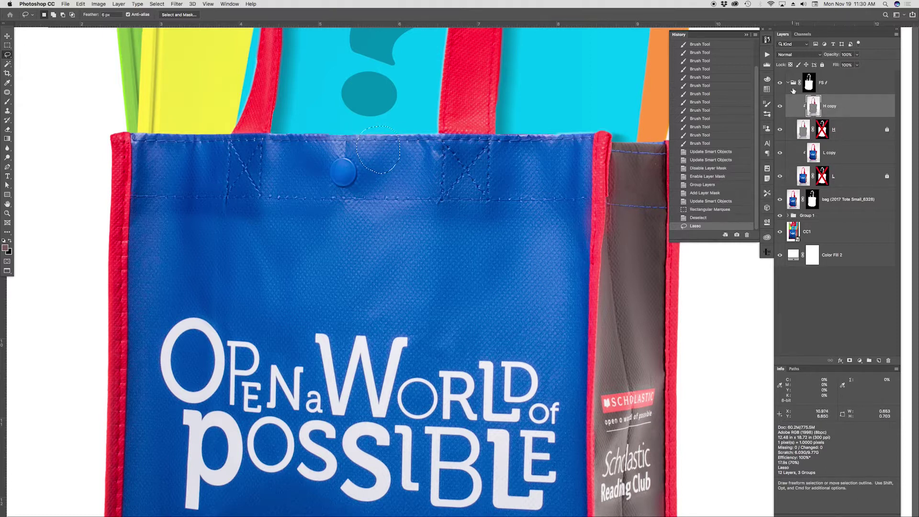
- Copy the selected texture to a new layer clipped to H copy, and position it over the crease above the snap button behind a black mask
key("super+j")
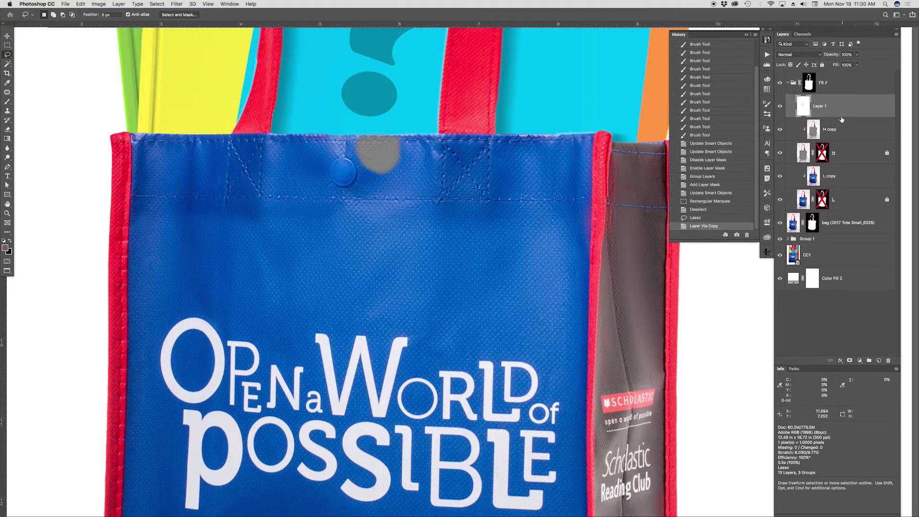
left_click(843, 115, "alt")
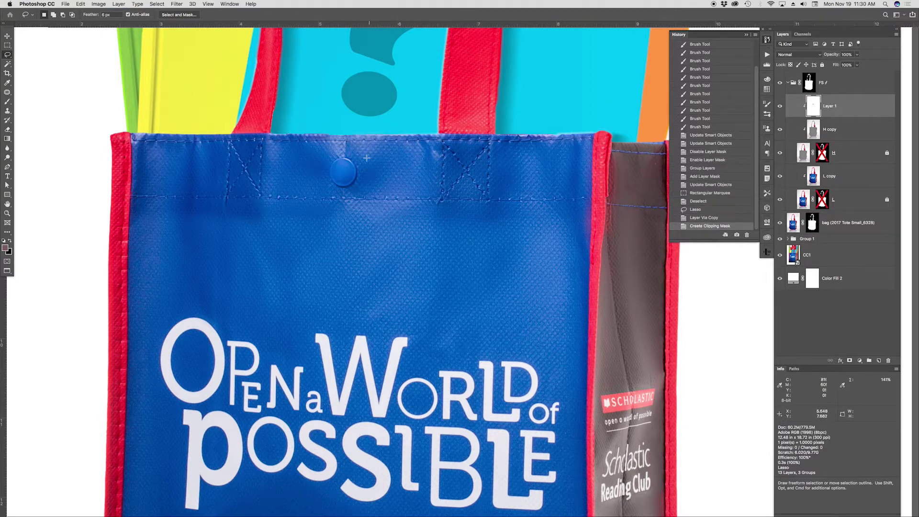
key("v")
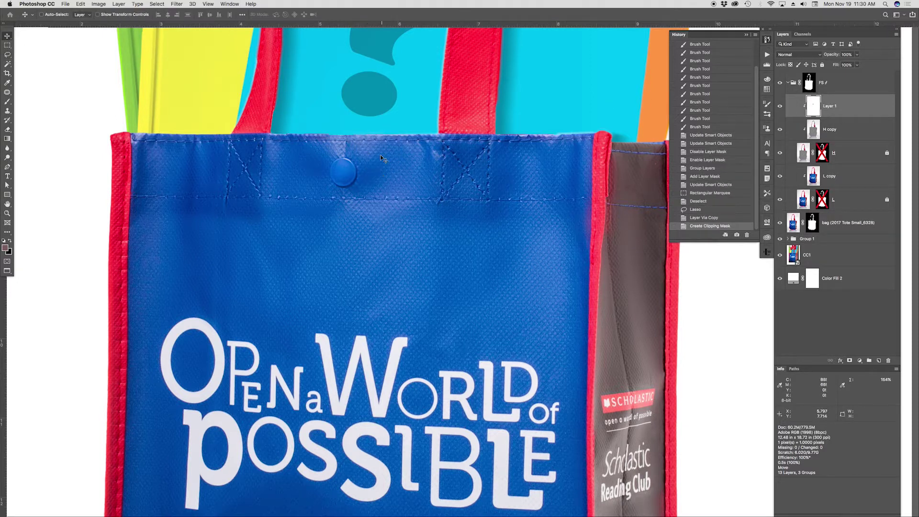
left_click_drag(379, 149, 378, 144)
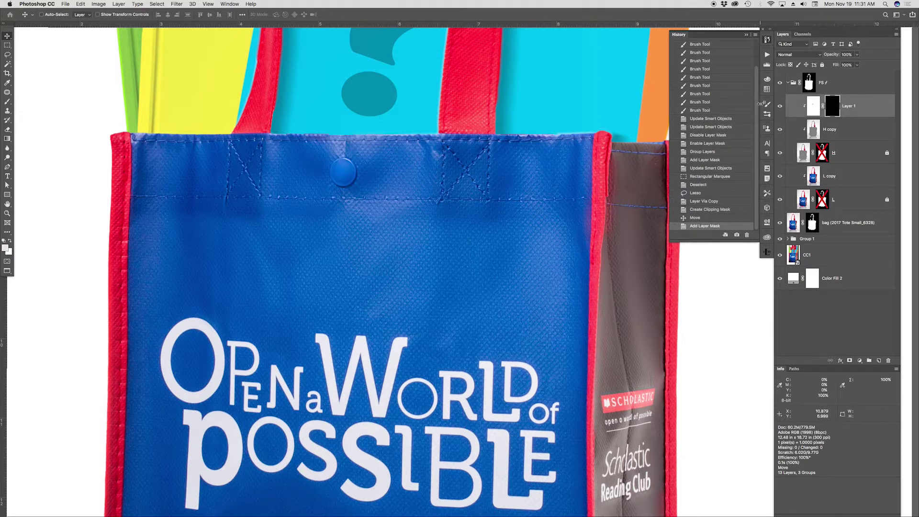
- Paint white on the patch's mask above the snap button with a Normal brush at 40% opacity to cover the crease
key("b")
mouse_move(354, 157)
left_mouse_down()
mouse_move(363, 157)
mouse_move(338, 154)
left_mouse_up()
key("d")
key("shift+alt+n")
key("4")
scroll(346, 153, "up", 3)
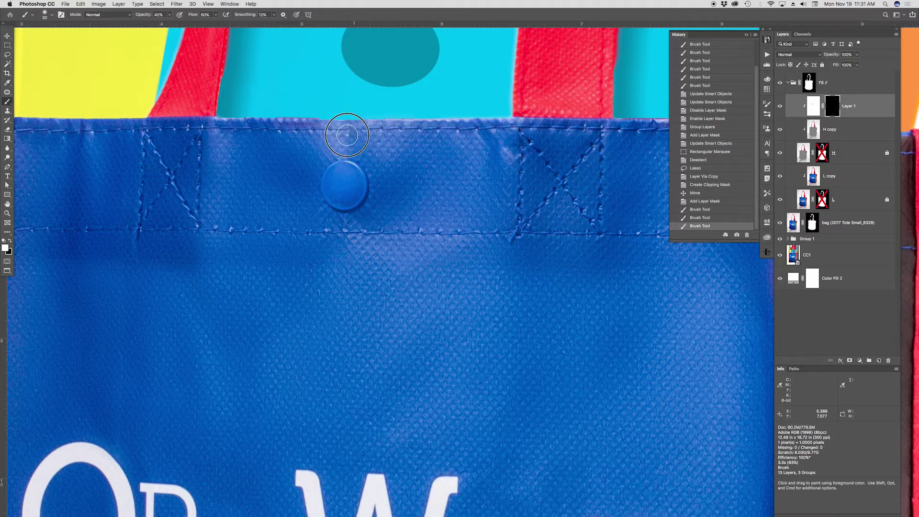
left_click(366, 128, "shift")
- Refine the patch's mask around the snap button at 100% brush opacity, revealing with white and hiding excess with black
key("0")
left_click(339, 127)
mouse_move(345, 133)
left_mouse_down()
mouse_move(345, 148)
mouse_move(332, 127)
mouse_move(371, 150)
left_mouse_up()
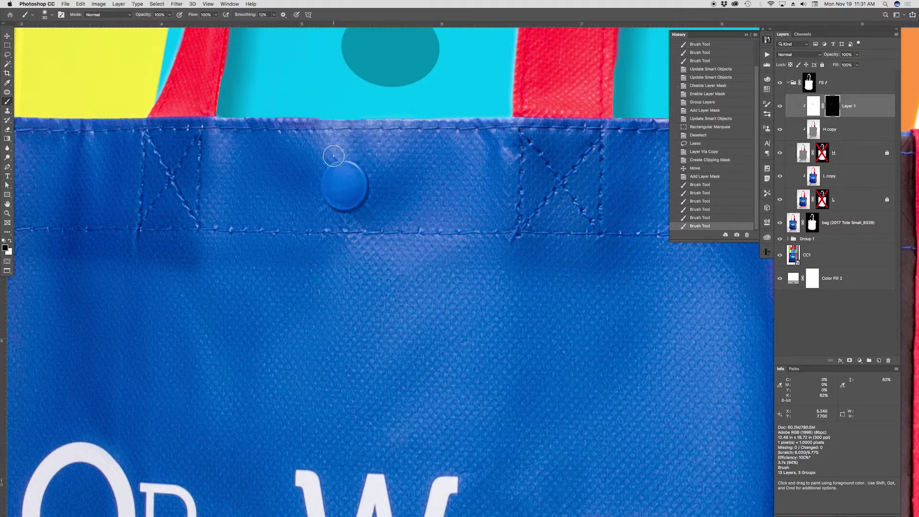
mouse_move(328, 144)
left_mouse_down()
mouse_move(364, 178)
mouse_move(361, 197)
left_mouse_up()
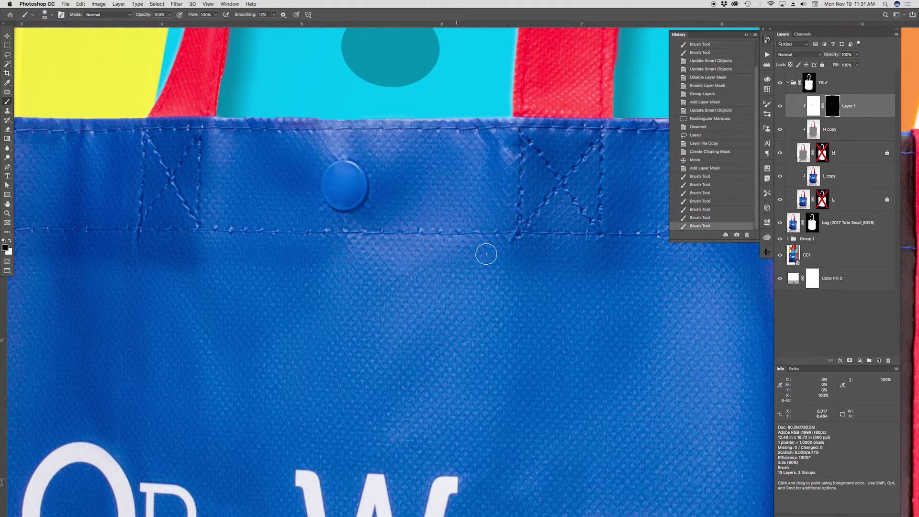
- Check the texture patch hidden and shown, and apply Layer 1's layer mask
left_click(781, 106)
left_click(780, 106)
key("super+minus")
key("super+minus")
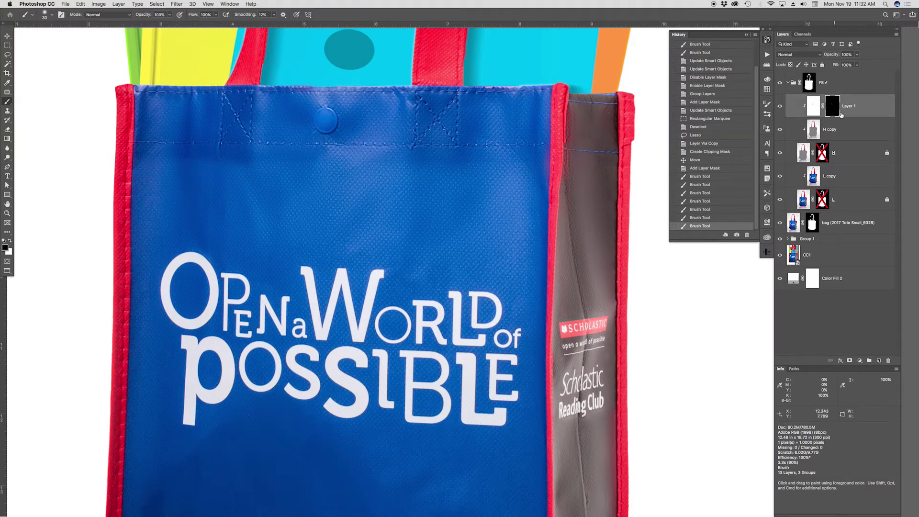
right_click(837, 109)
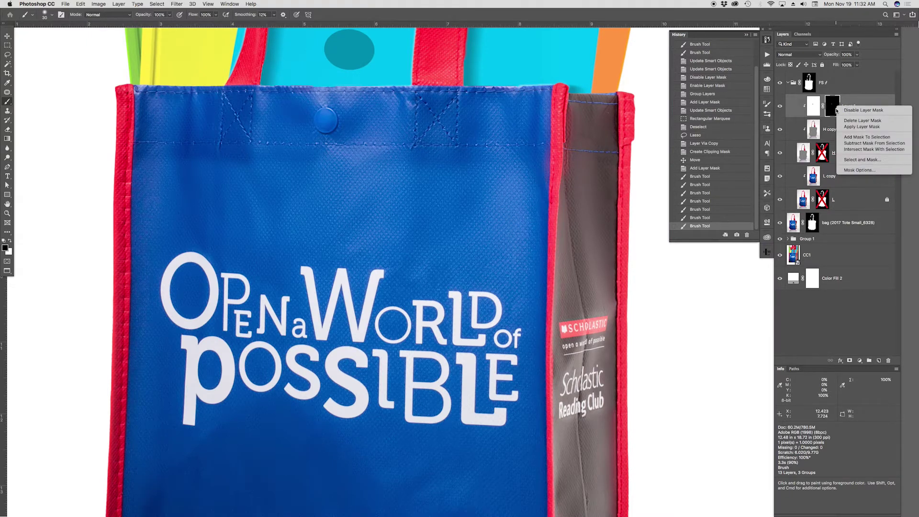
left_click(856, 127)
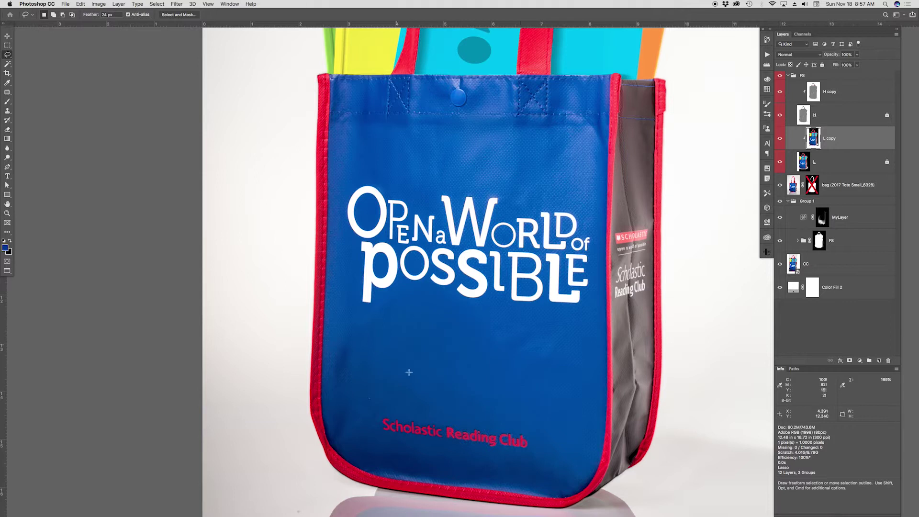
- Copy a lassoed area of H copy about 4.41 × 2.11 in above the lettering to a new clipped layer, placed over the lower front
mouse_move(495, 189)
left_mouse_down()
mouse_move(510, 211)
mouse_move(584, 203)
mouse_move(584, 133)
mouse_move(455, 130)
mouse_move(411, 190)
mouse_move(454, 208)
mouse_move(494, 190)
left_mouse_up()
left_click(873, 93)
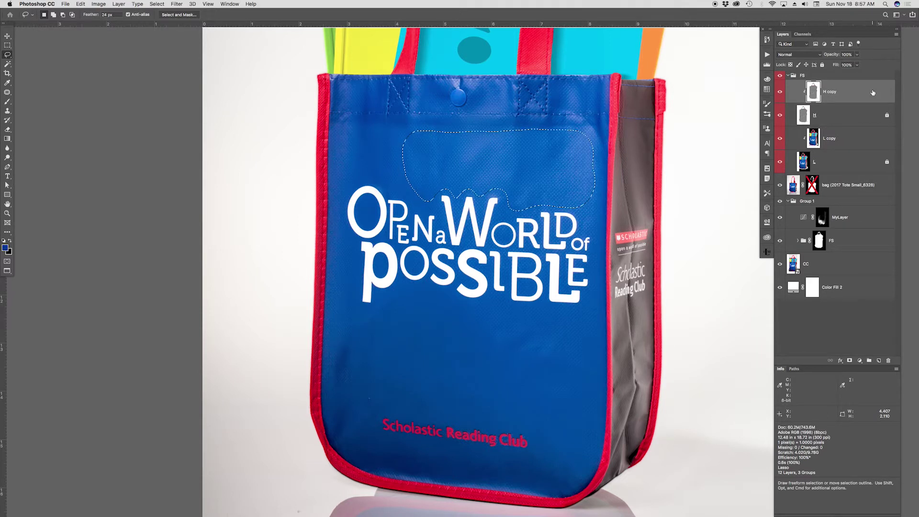
key("F2")
key("v")
left_click_drag(509, 165, 477, 366)
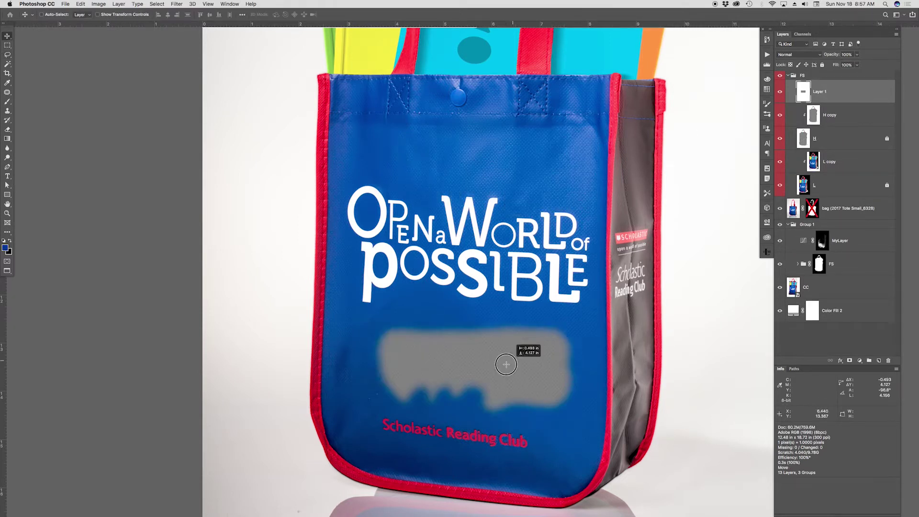
left_click(842, 101, "alt")
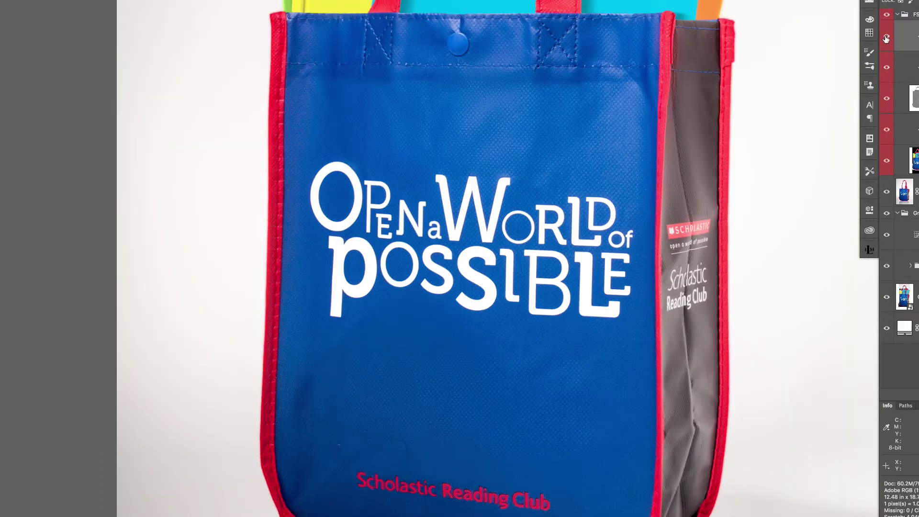
- Warp the texture patch to spread it over the blue fabric between the white lettering and the red Scholastic Reading Club text
key("super+t")
right_click(529, 375)
left_click(551, 434)
left_click_drag(374, 349, 372, 337)
left_click_drag(426, 326, 429, 322)
left_click_drag(518, 340, 525, 336)
left_click_drag(559, 455, 559, 463)
left_click_drag(396, 437, 414, 470)
left_click_drag(336, 459, 330, 469)
left_click_drag(580, 462, 599, 484)
left_click_drag(444, 451, 455, 457)
left_click_drag(350, 335, 340, 333)
left_click_drag(318, 399, 316, 399)
left_click_drag(339, 467, 338, 469)
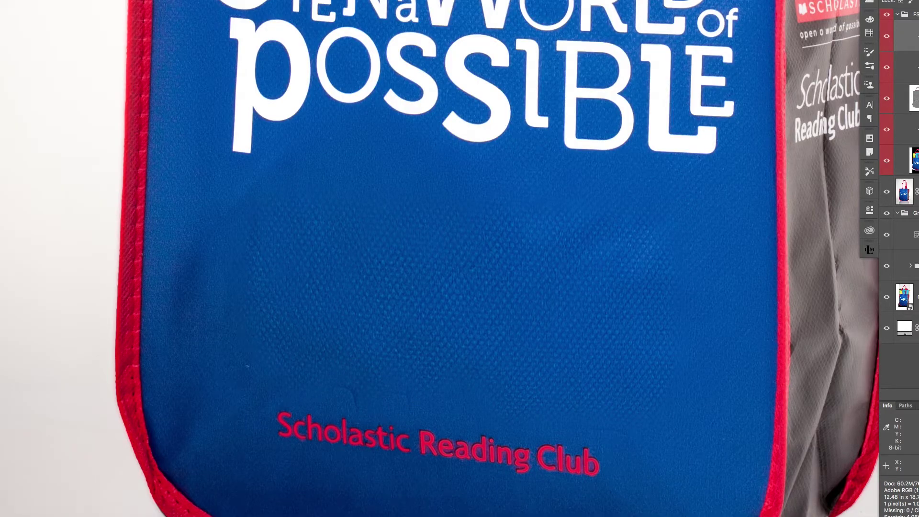
- Shift the texture patch up and toward the bag's left edge, and resize it with Free Transform
left_click(337, 398)
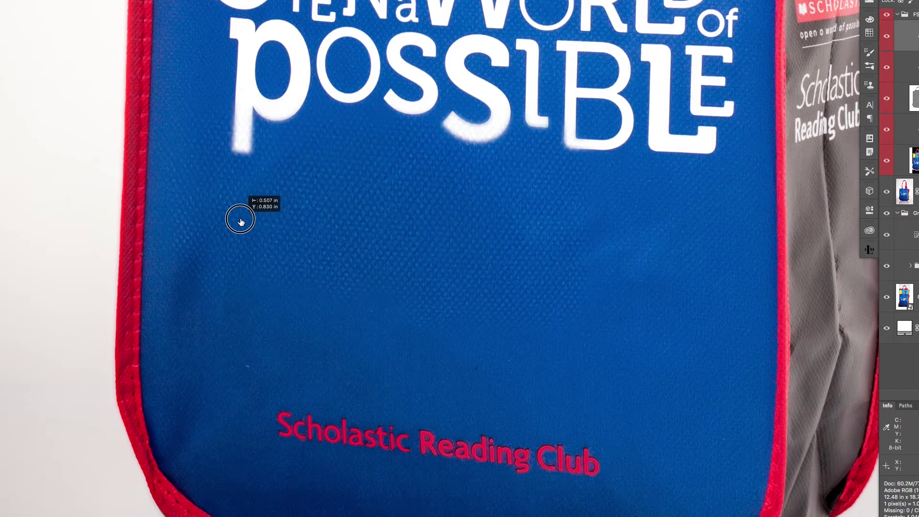
key("ctrl+t")
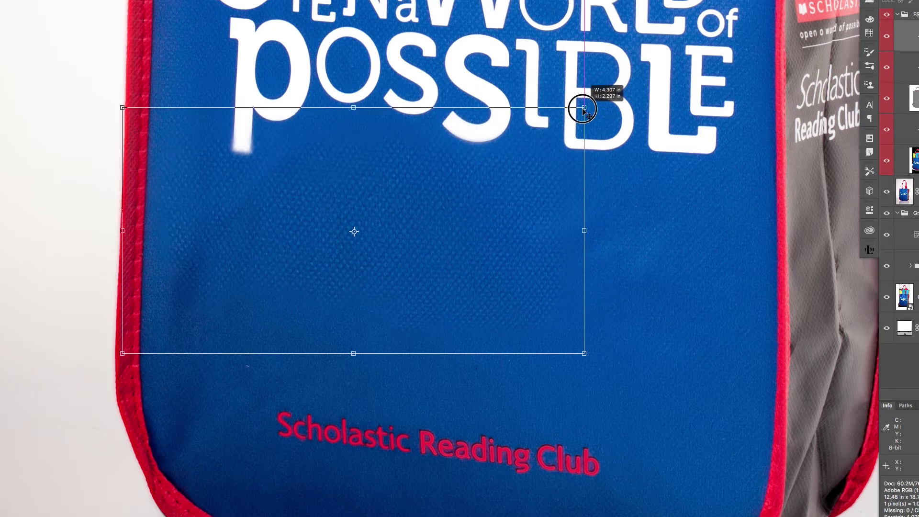